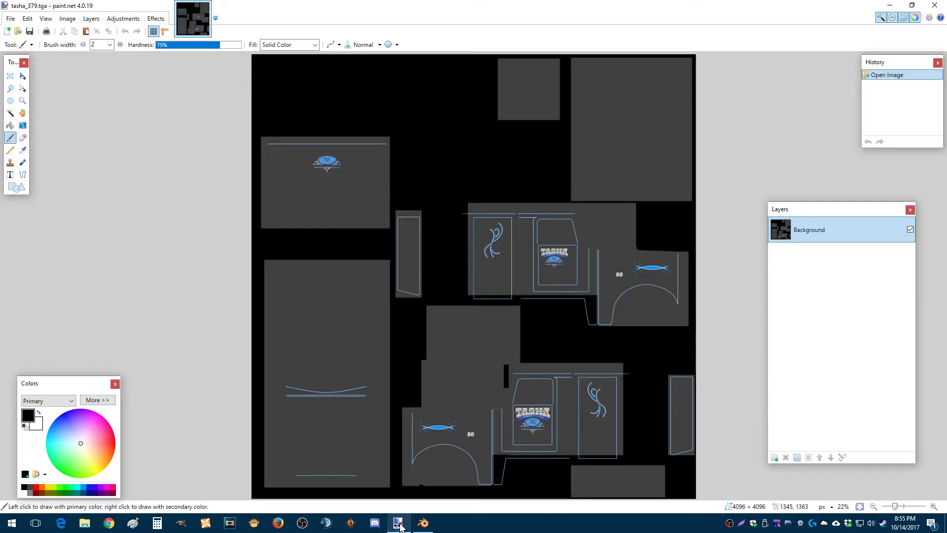
# Open the recent image tasha_379.pdn and make its 36 inch sleeper layer visible
pyautogui.click(398, 523)
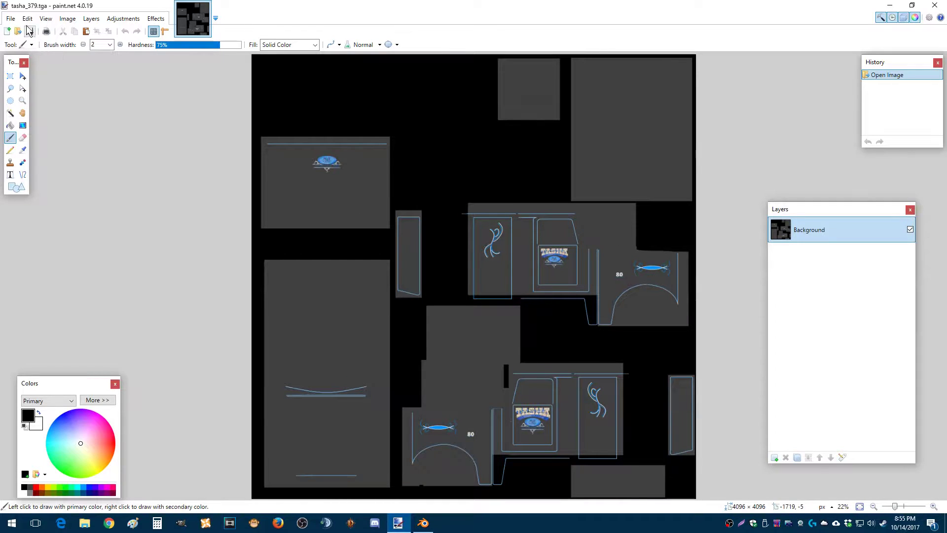
pyautogui.click(10, 18)
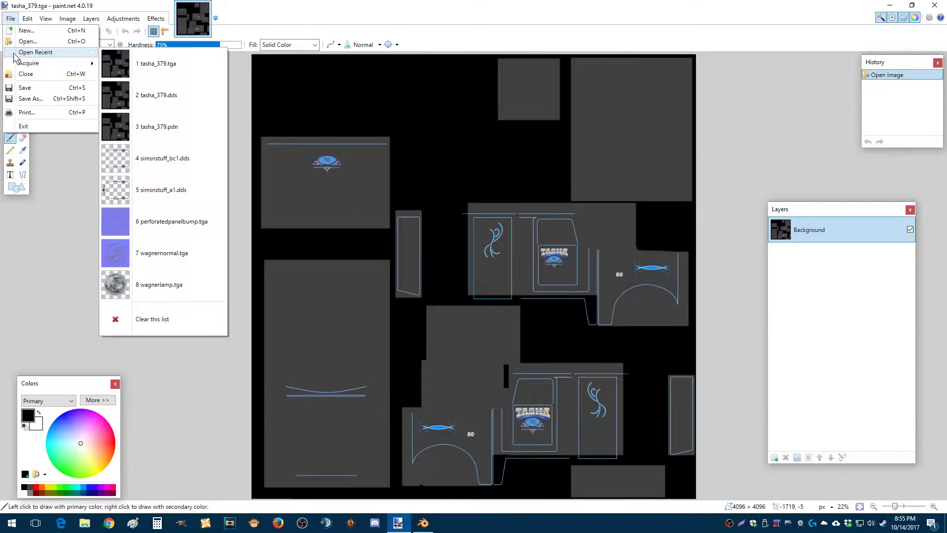
pyautogui.moveTo(23, 55)
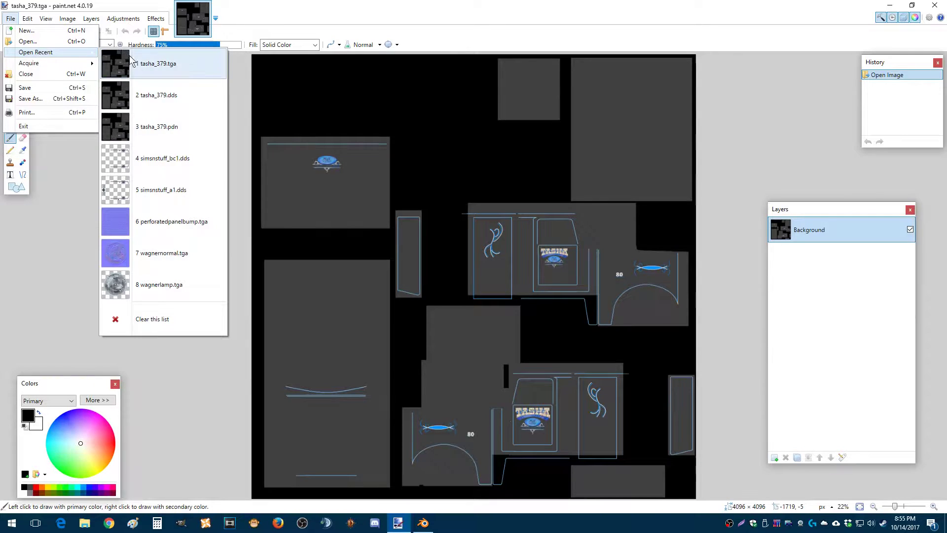
pyautogui.click(153, 127)
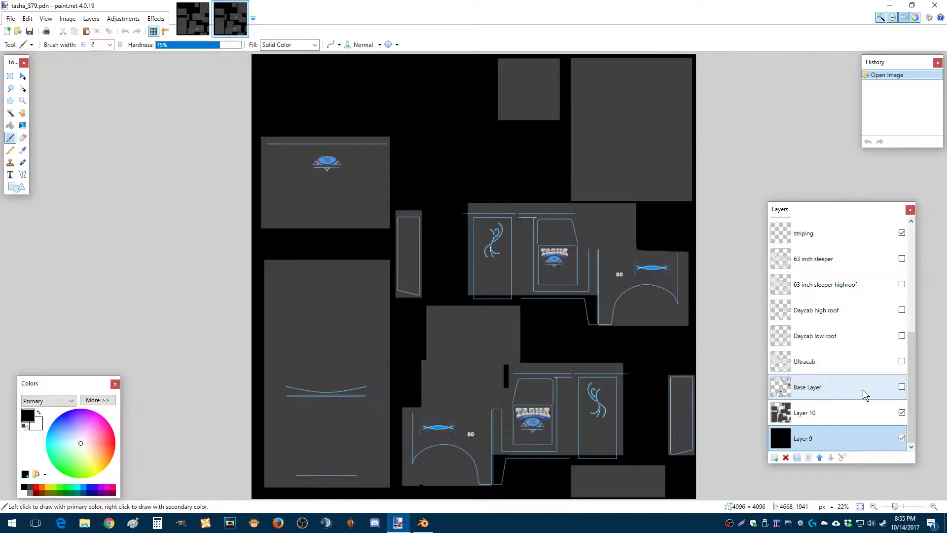
pyautogui.scroll(3, 872, 336)
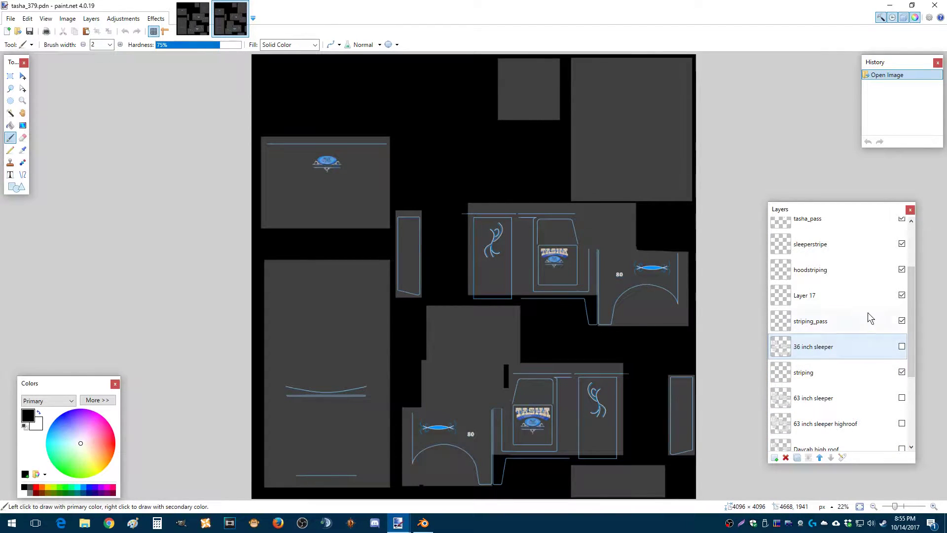
pyautogui.click(902, 345)
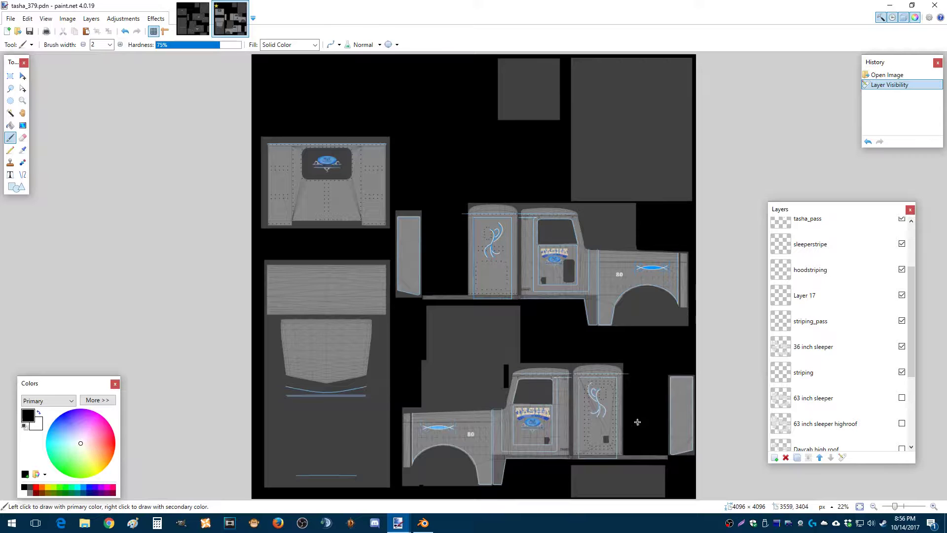
# Examine how the striping, sleeper emblem and door lettering line up with the cab and sleeper wireframe on the template
pyautogui.click(22, 100)
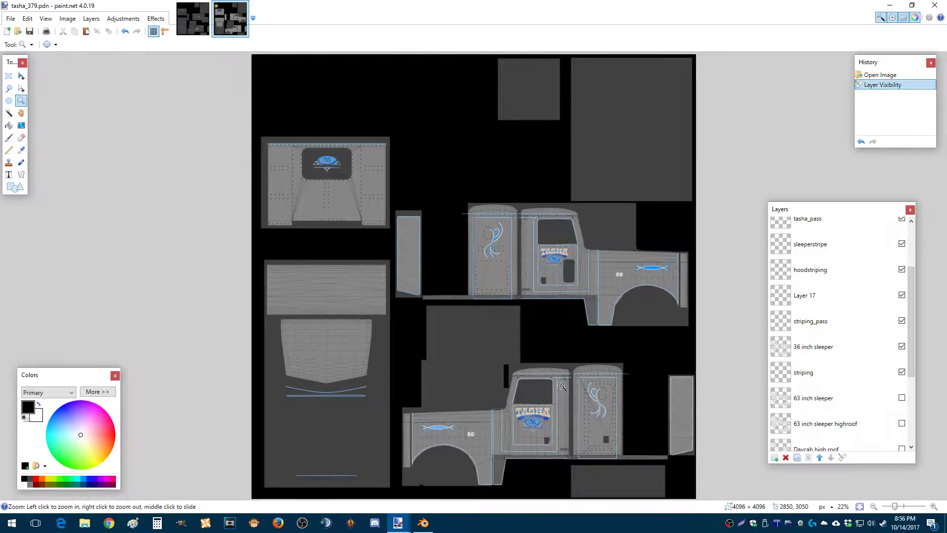
pyautogui.click(559, 388)
pyautogui.click(610, 305)
pyautogui.click(612, 300)
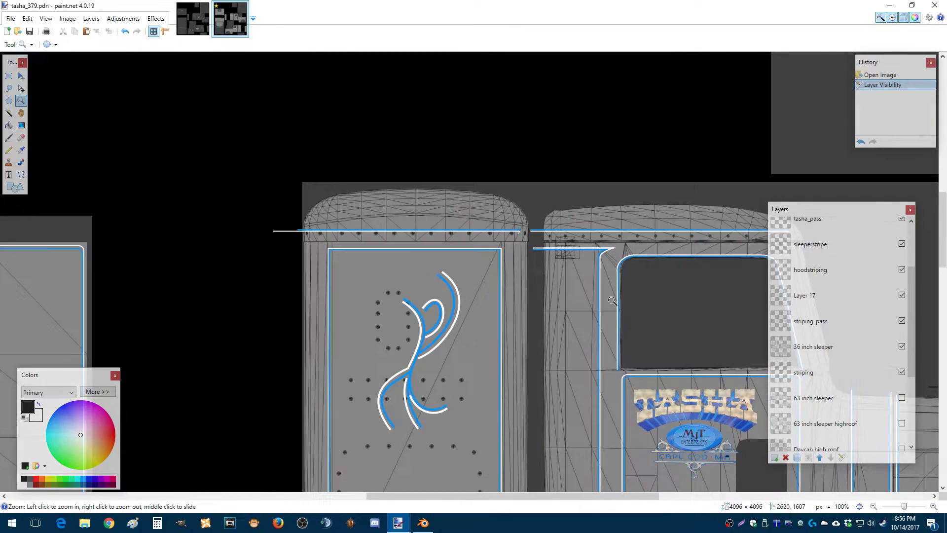
pyautogui.click(612, 301)
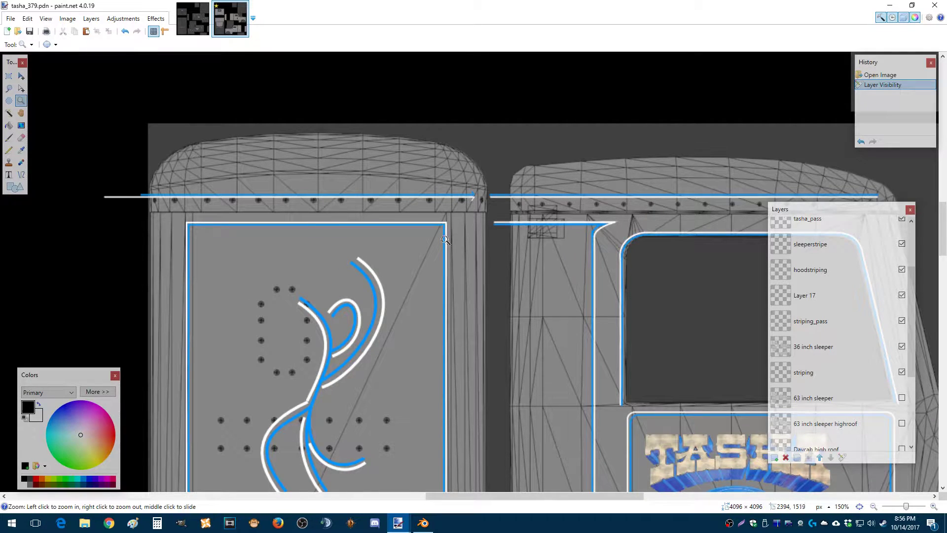
pyautogui.scroll(-5, 301, 319)
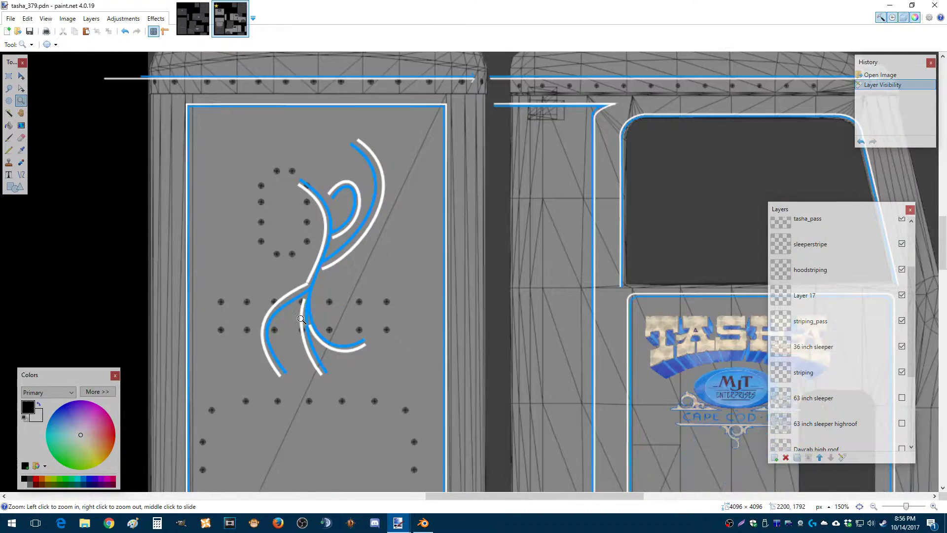
pyautogui.scroll(-3, 302, 320)
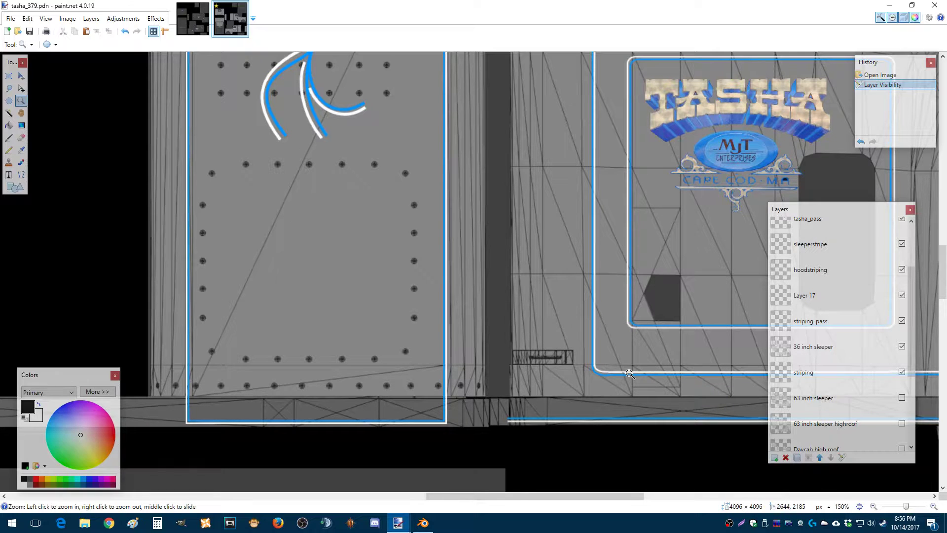
pyautogui.scroll(2, 679, 304)
pyautogui.moveTo(679, 304); pyautogui.dragTo(301, 257)
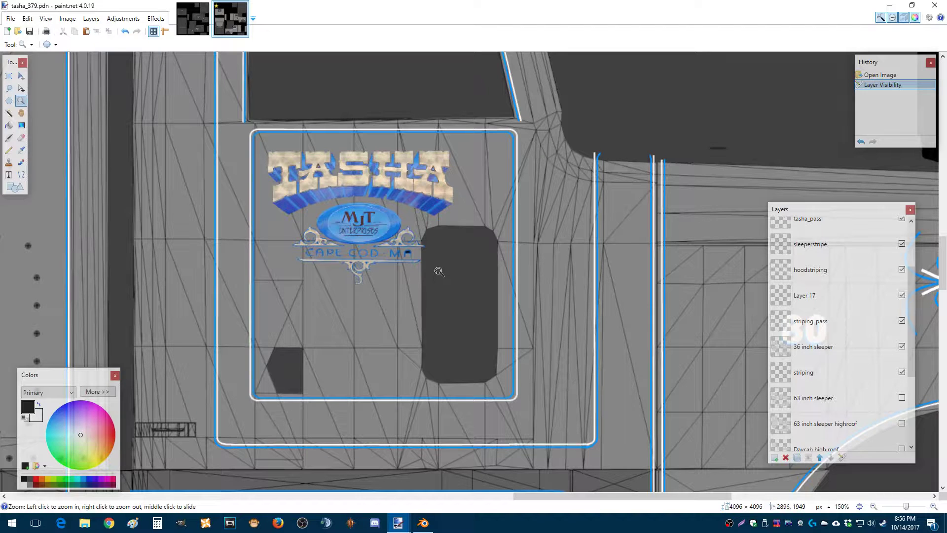
pyautogui.rightClick(327, 206)
pyautogui.rightClick(326, 206)
pyautogui.rightClick(326, 206)
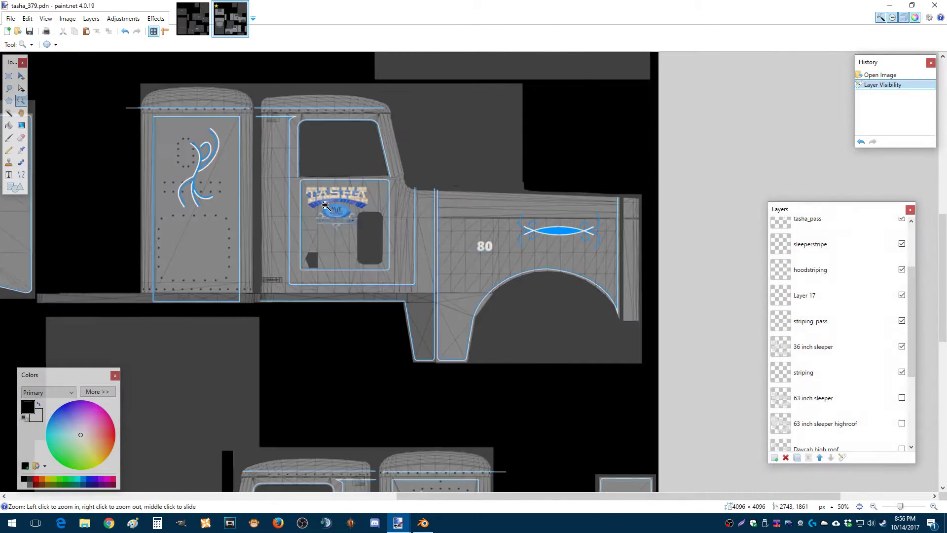
pyautogui.rightClick(326, 205)
pyautogui.rightClick(326, 205)
pyautogui.rightClick(326, 205)
pyautogui.moveTo(326, 205); pyautogui.dragTo(490, 283)
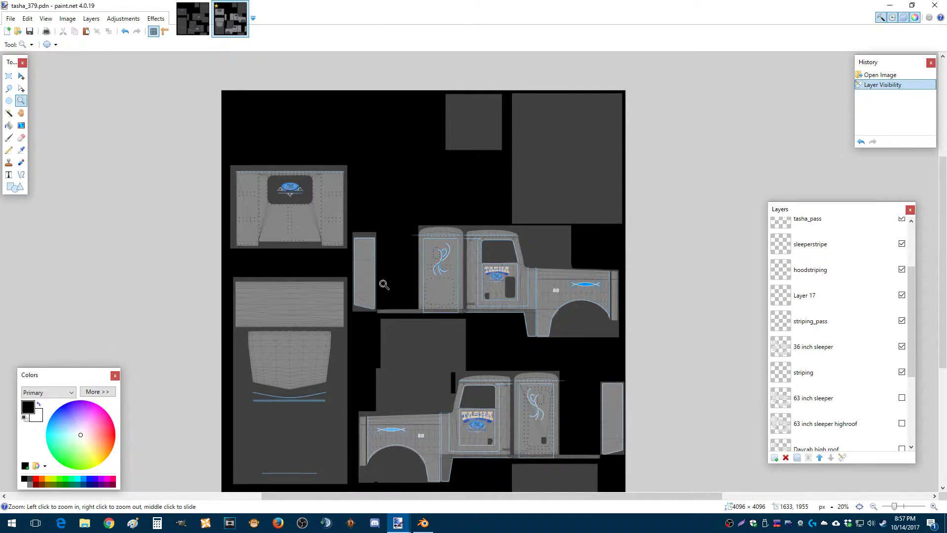
# Switch to Blender, select the truck's cab body and open its Paintjob texture chooser at the vehicle\truck folder
pyautogui.click(422, 523)
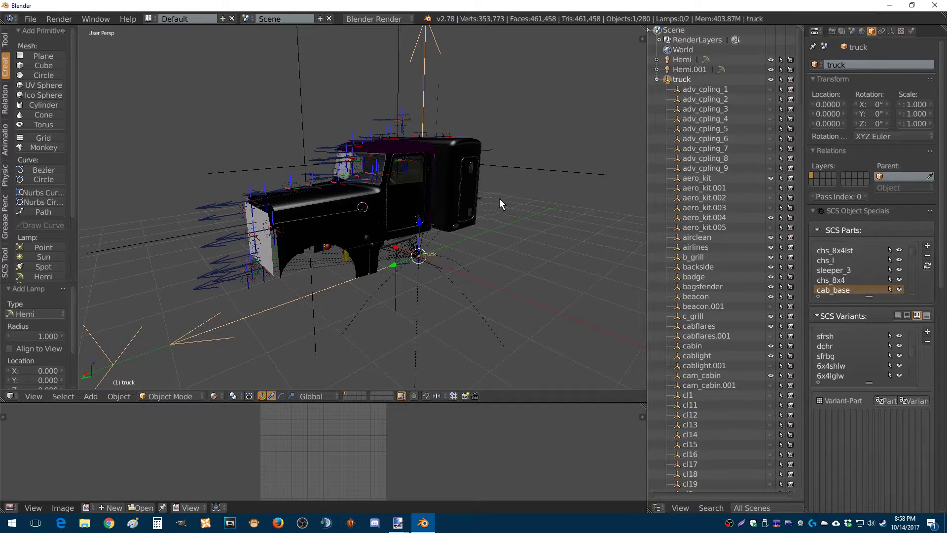
pyautogui.rightClick(305, 219)
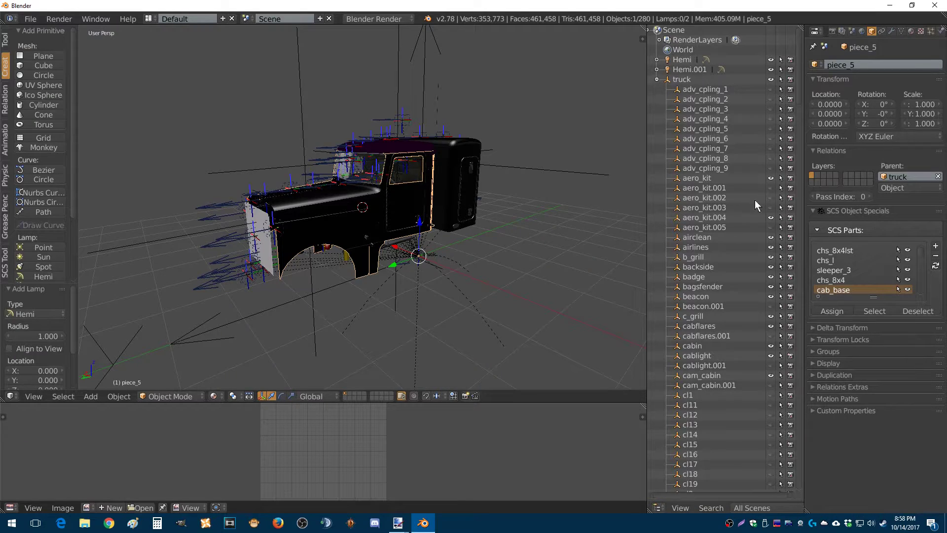
pyautogui.click(910, 33)
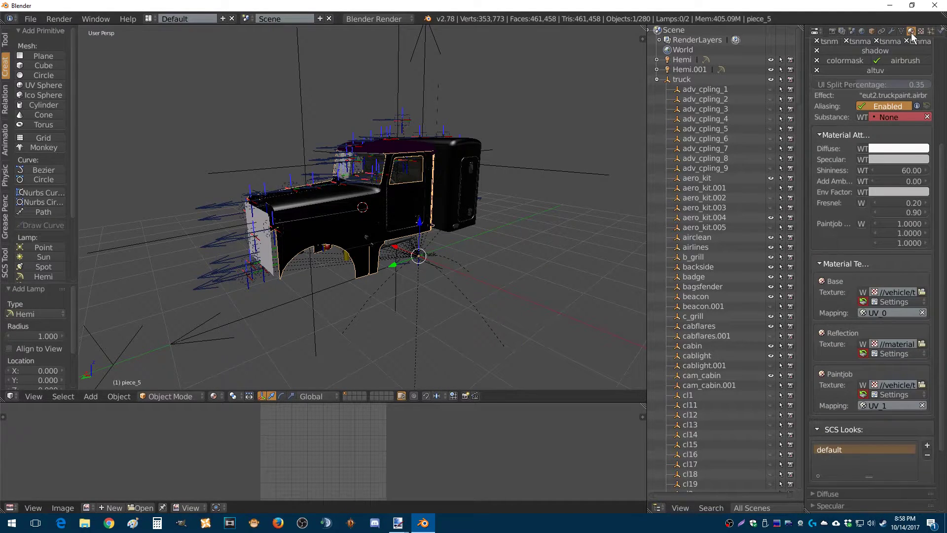
pyautogui.scroll(-2, 848, 228)
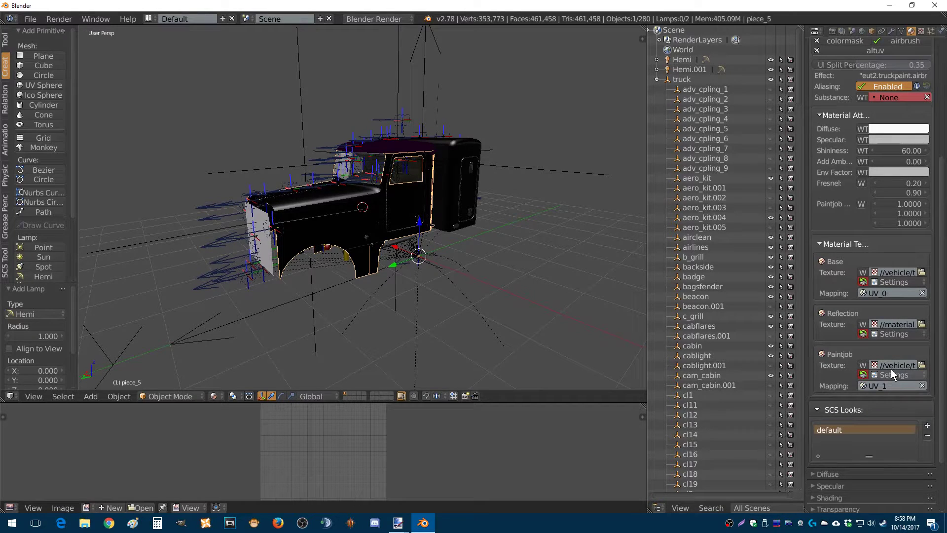
pyautogui.click(922, 366)
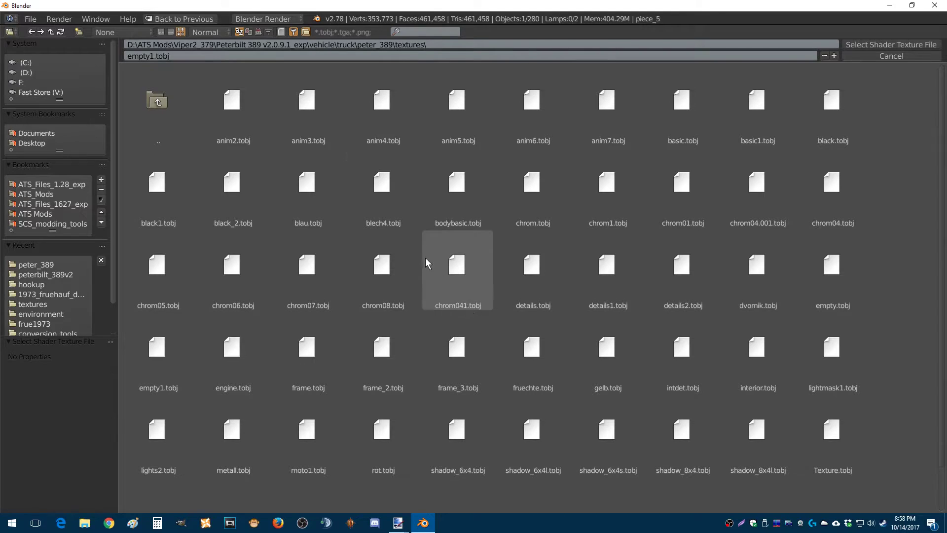
pyautogui.click(170, 106)
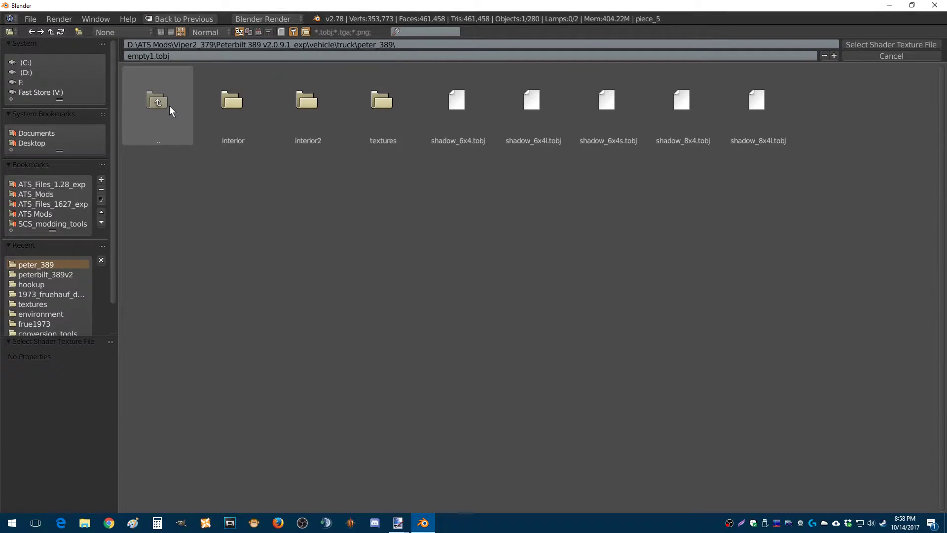
pyautogui.click(170, 106)
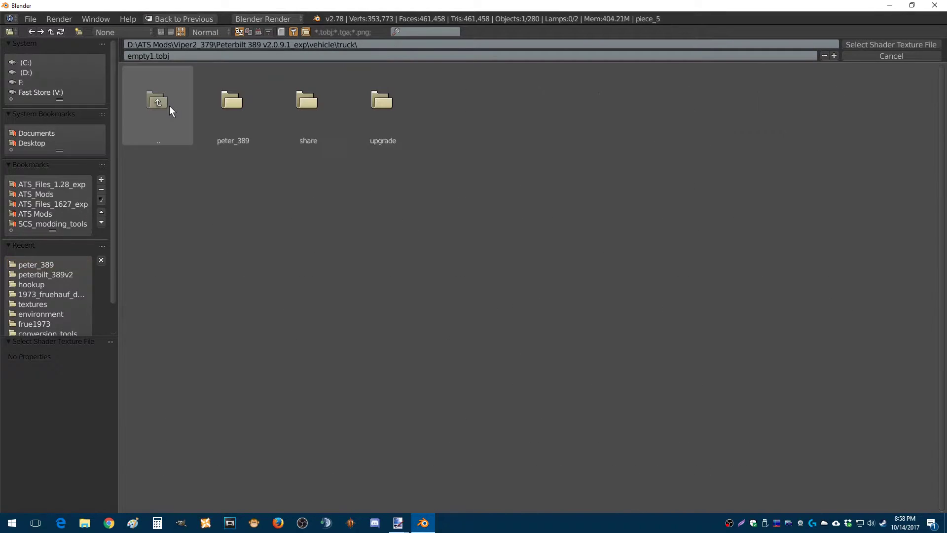
# Look into the upgrade\paintjob\peterbilt_389v2 folder and return to the truck folder
pyautogui.click(367, 122)
pyautogui.click(394, 338)
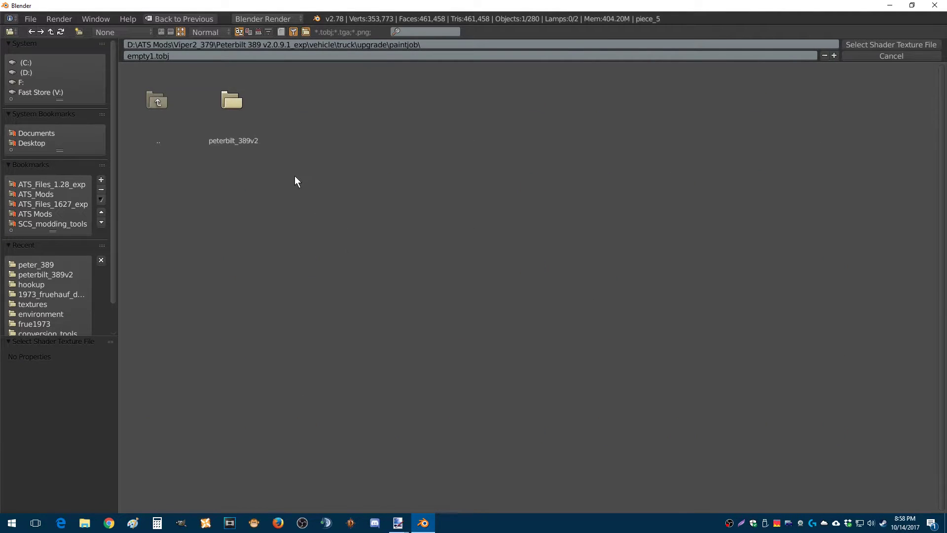
pyautogui.click(257, 122)
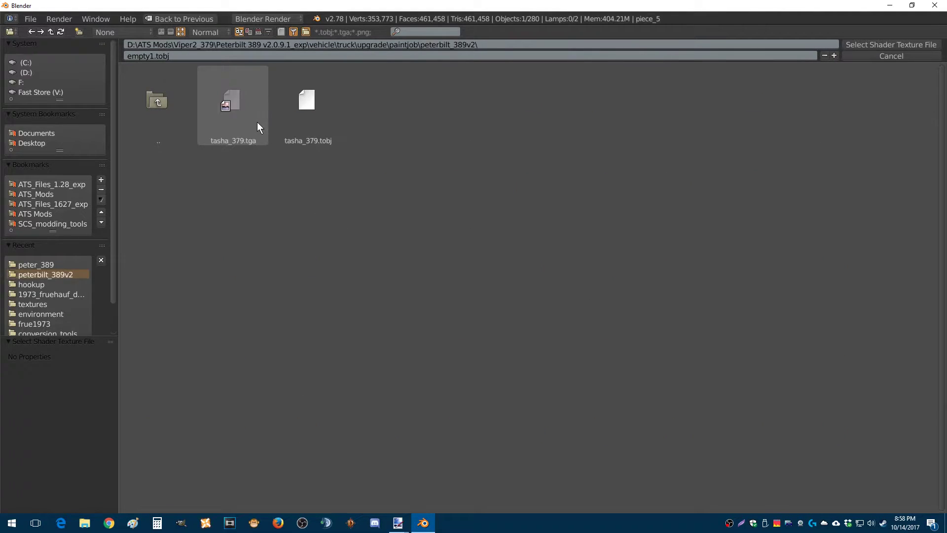
pyautogui.click(158, 108)
pyautogui.click(158, 108)
pyautogui.click(158, 108)
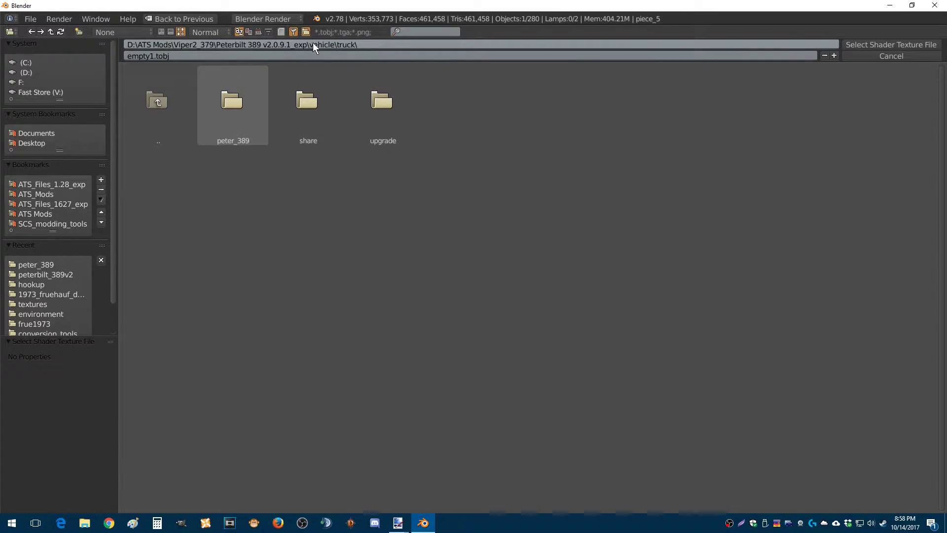
# Load tasha_379.tobj from upgrade\paintjob\peterbilt_389v2 as the cab body's Paintjob texture
pyautogui.click(372, 91)
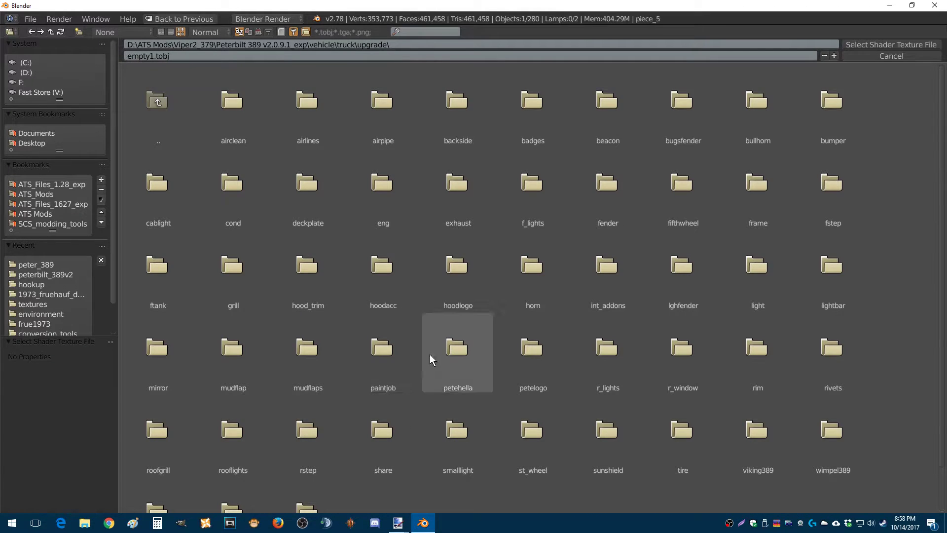
pyautogui.click(388, 360)
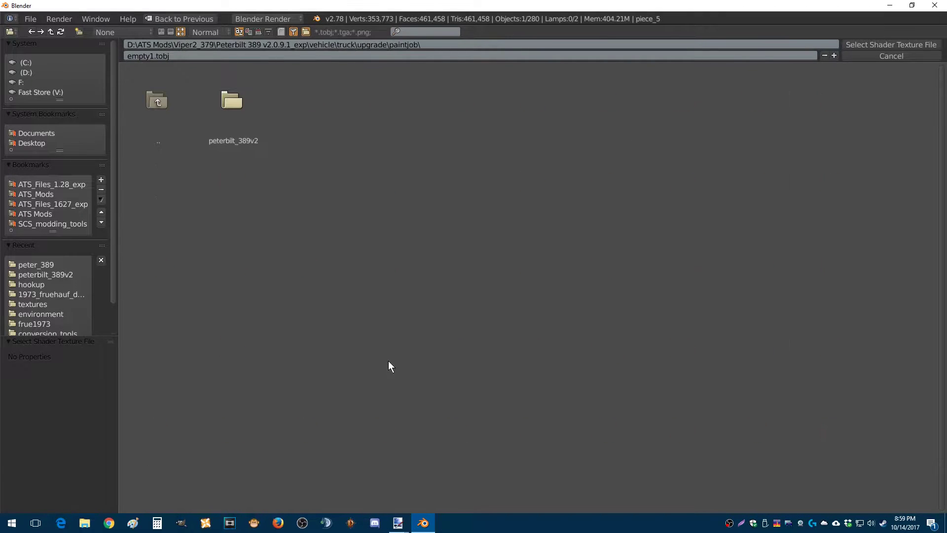
pyautogui.click(243, 121)
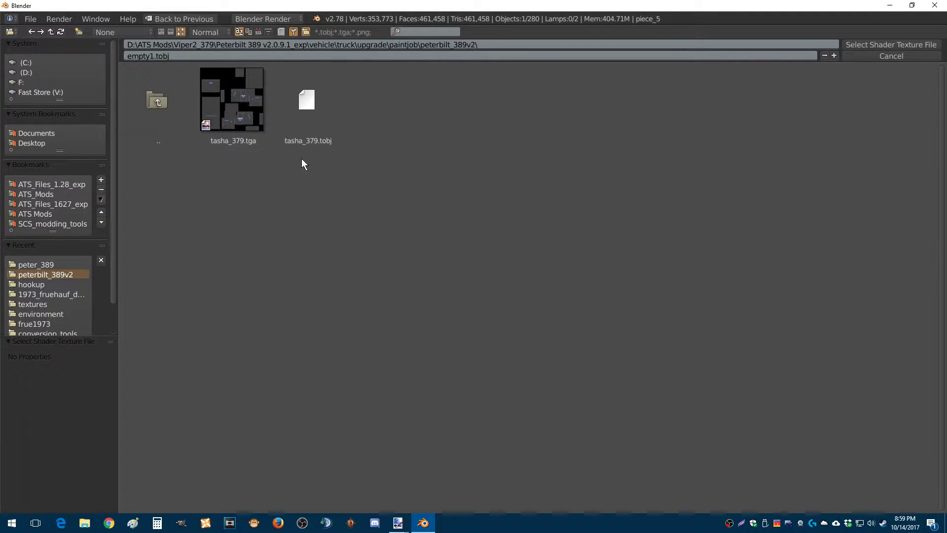
pyautogui.click(312, 114)
pyautogui.click(883, 42)
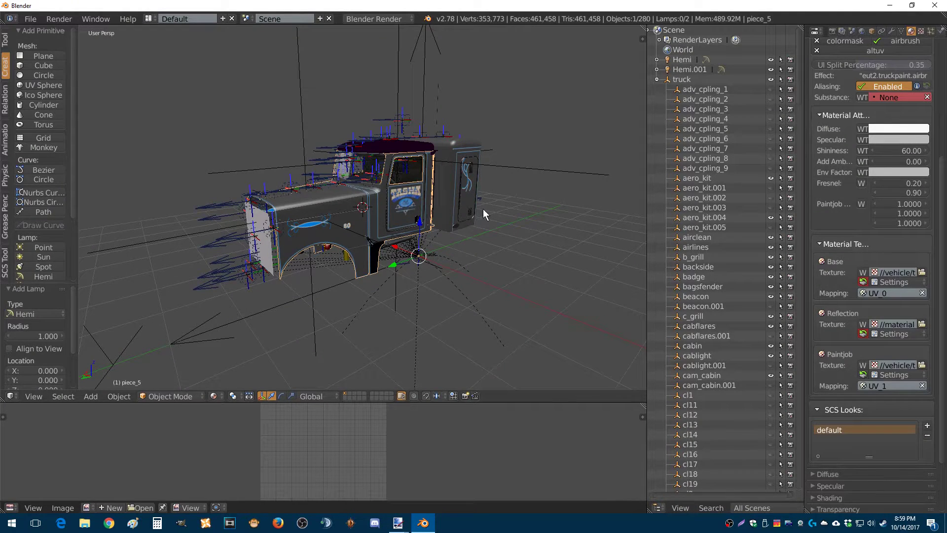
# Hide the purple overlay mesh covering the cab roof
pyautogui.scroll(4, 394, 144)
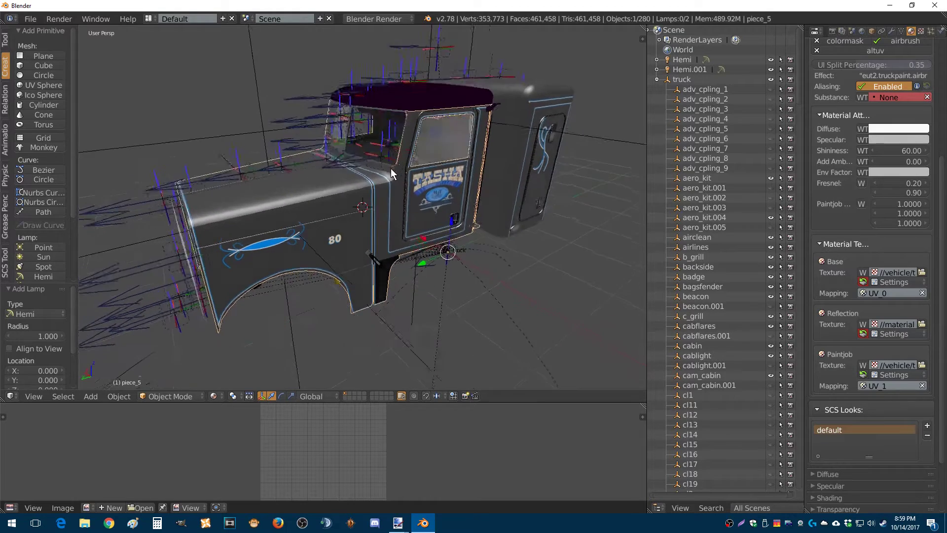
pyautogui.rightClick(443, 94)
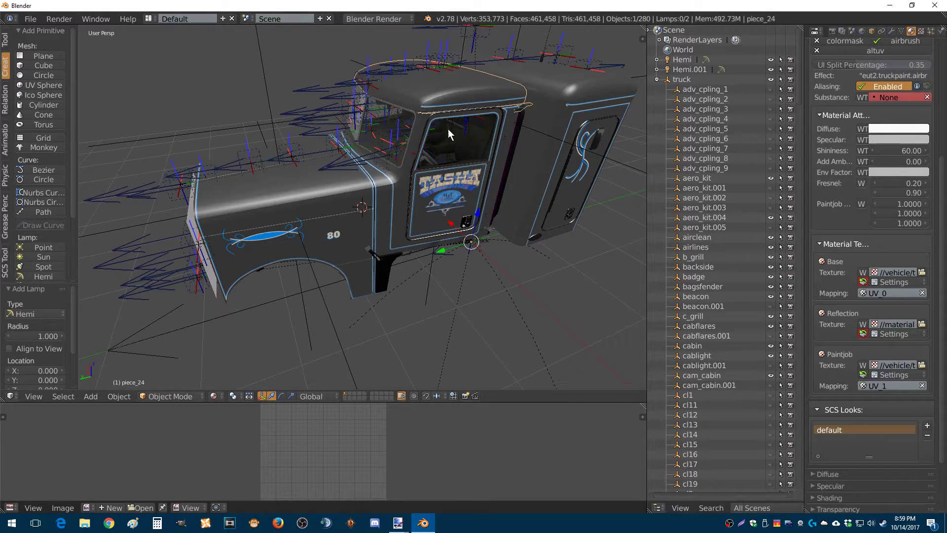
pyautogui.rightClick(444, 96)
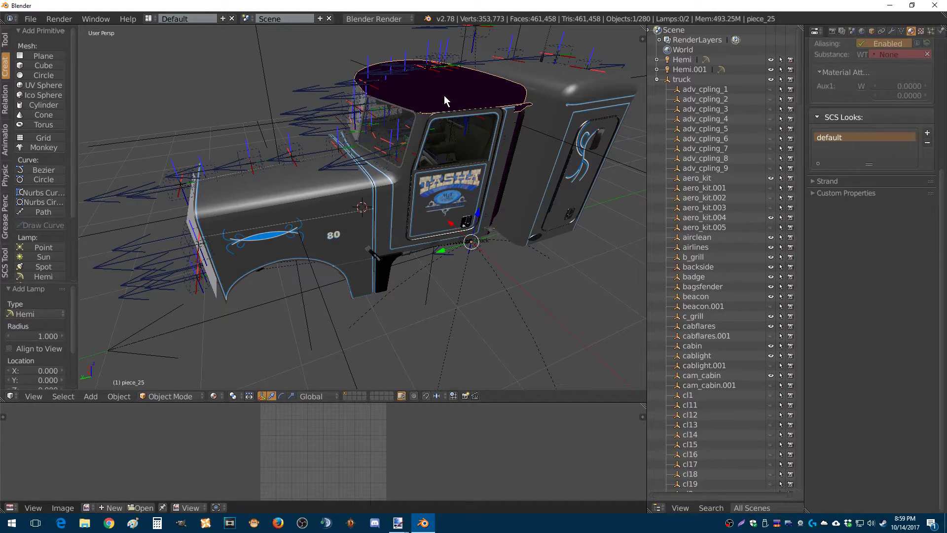
pyautogui.press('h')
# Hide the purple strip mesh along the rear edge of the cab
pyautogui.rightClick(385, 288)
pyautogui.moveTo(307, 206); pyautogui.dragTo(259, 168)
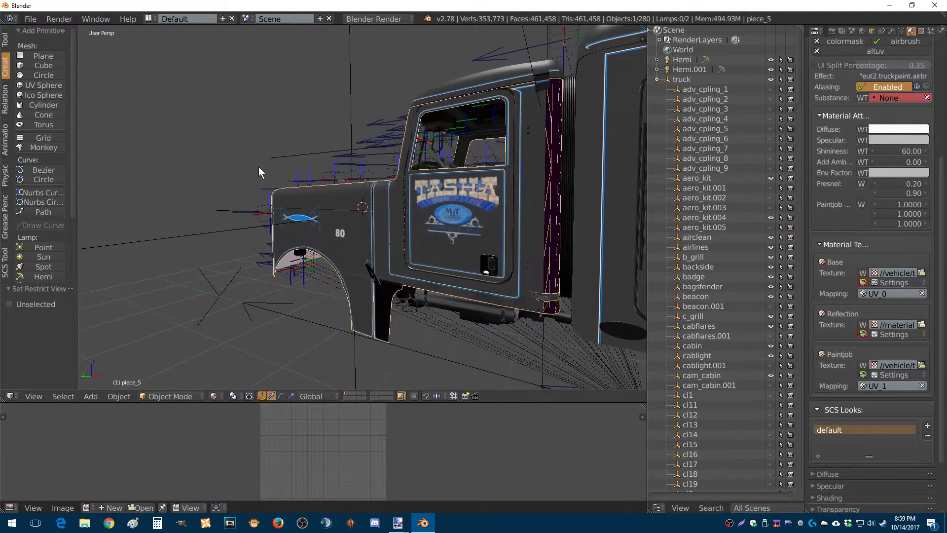
pyautogui.rightClick(556, 165)
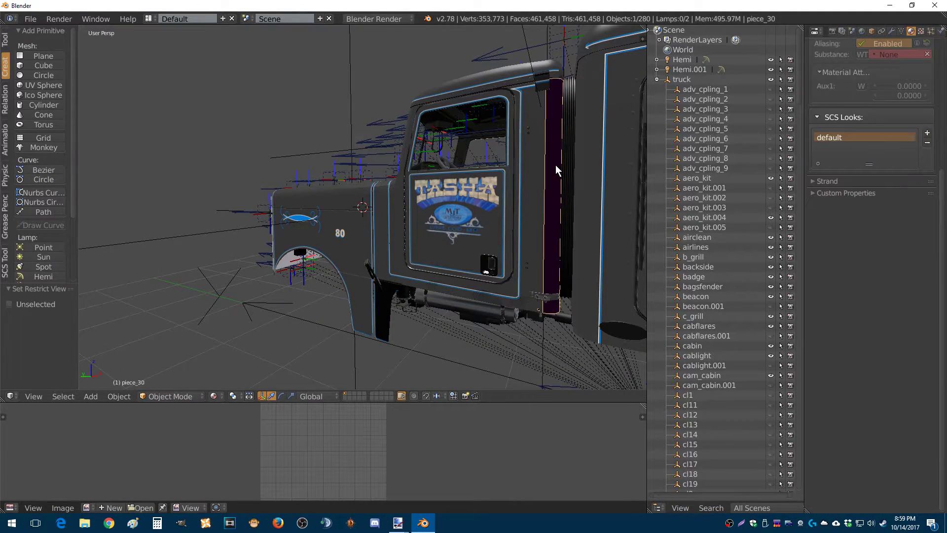
pyautogui.press('h')
# Examine the paint job's door lettering, hood emblem and sleeper striping on the truck's passenger side
pyautogui.moveTo(553, 165)
pyautogui.mouseDown()
pyautogui.moveTo(508, 168)
pyautogui.moveTo(557, 172)
pyautogui.mouseUp()
pyautogui.moveTo(397, 229)
pyautogui.mouseDown()
pyautogui.moveTo(528, 234)
pyautogui.moveTo(305, 250)
pyautogui.moveTo(358, 226)
pyautogui.moveTo(393, 238)
pyautogui.mouseUp()
pyautogui.scroll(-5, 394, 239)
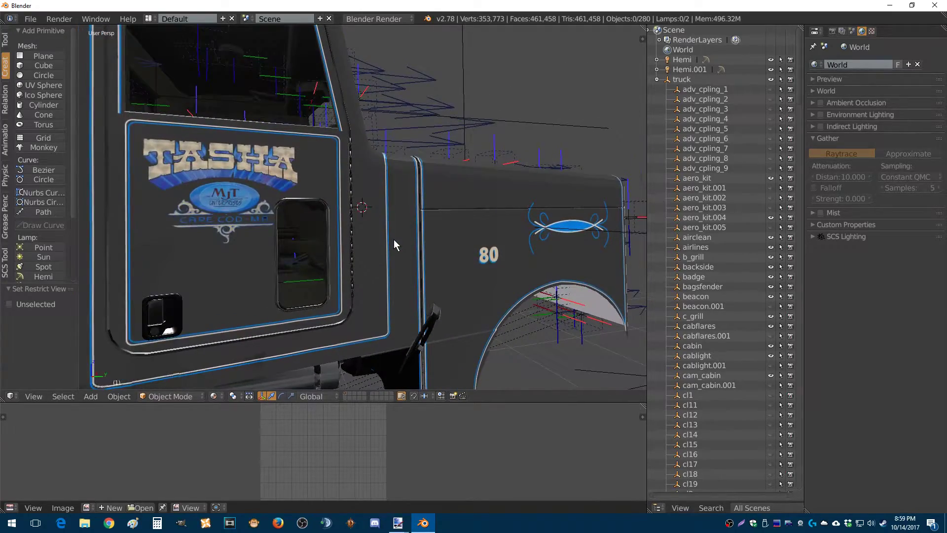
pyautogui.scroll(5, 398, 269)
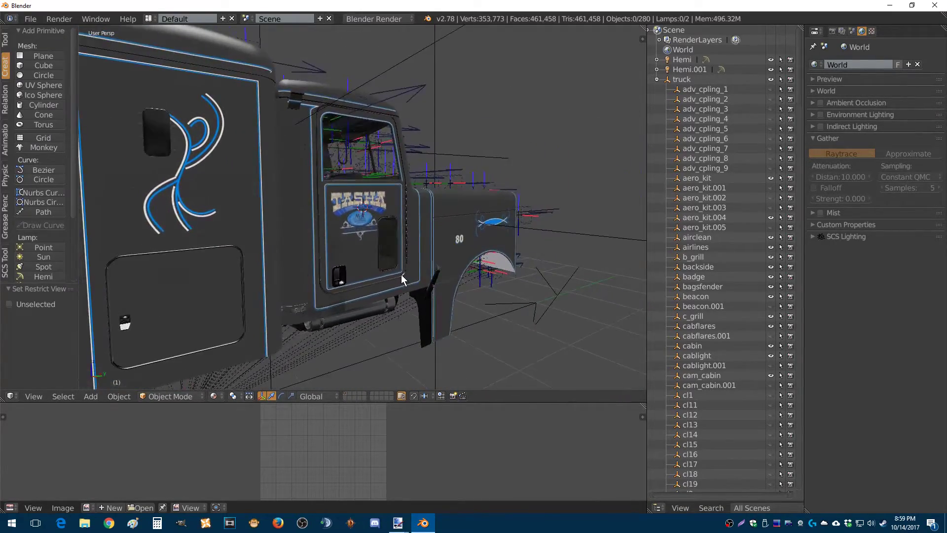
# Examine the door lettering, window outline and sleeper stripes on the truck's passenger side, including where they meet the panel edges
pyautogui.moveTo(329, 271); pyautogui.dragTo(329, 259)
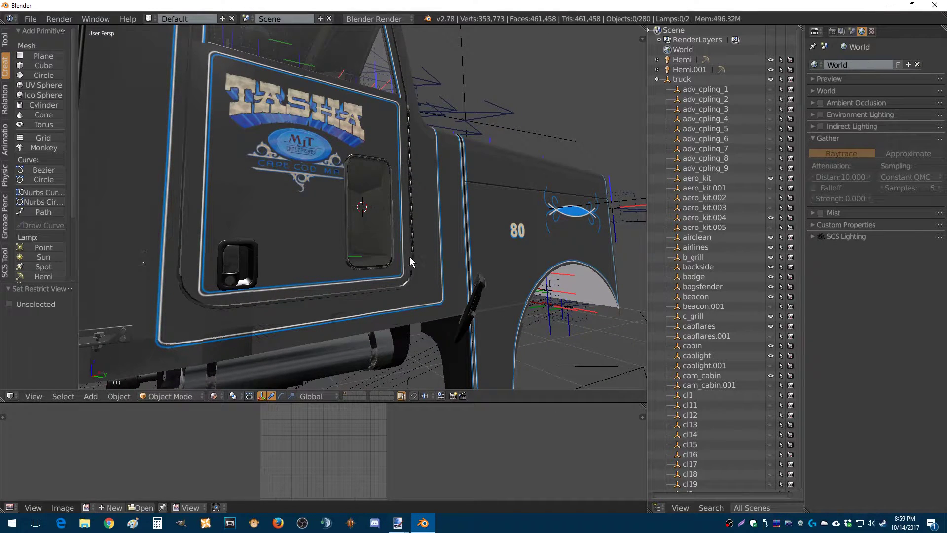
pyautogui.moveTo(393, 180); pyautogui.dragTo(339, 238)
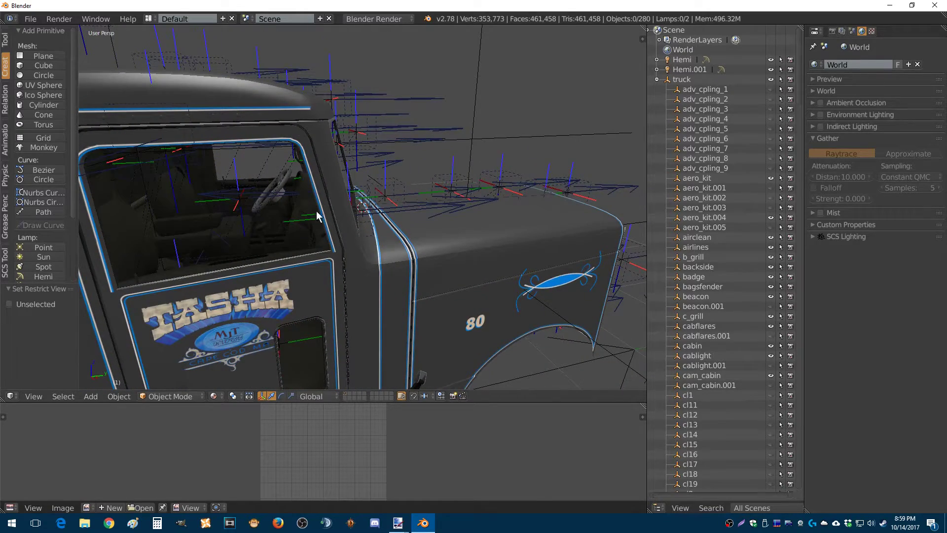
pyautogui.scroll(3, 125, 291)
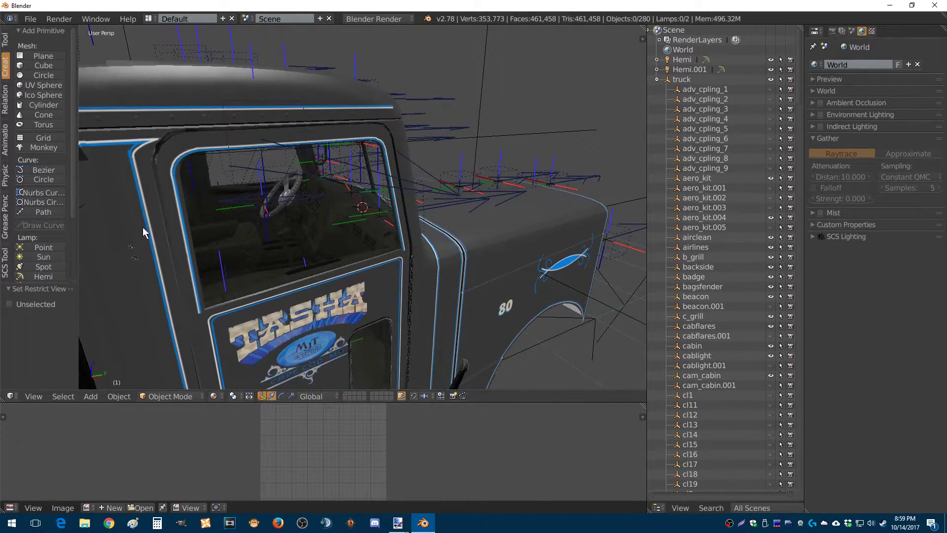
pyautogui.scroll(2, 140, 176)
pyautogui.scroll(-3, 140, 177)
pyautogui.moveTo(147, 172); pyautogui.dragTo(208, 254)
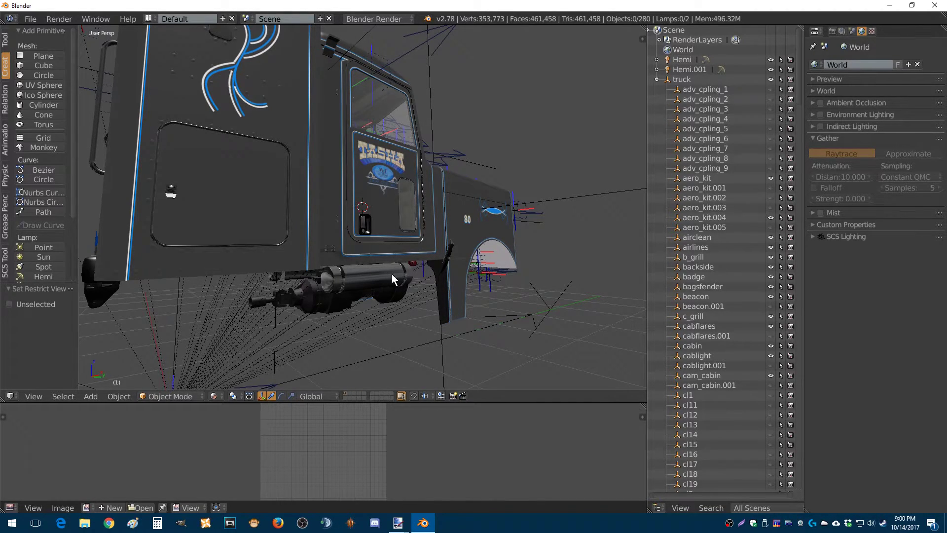
pyautogui.moveTo(431, 259); pyautogui.dragTo(310, 274)
pyautogui.moveTo(291, 351); pyautogui.dragTo(201, 279)
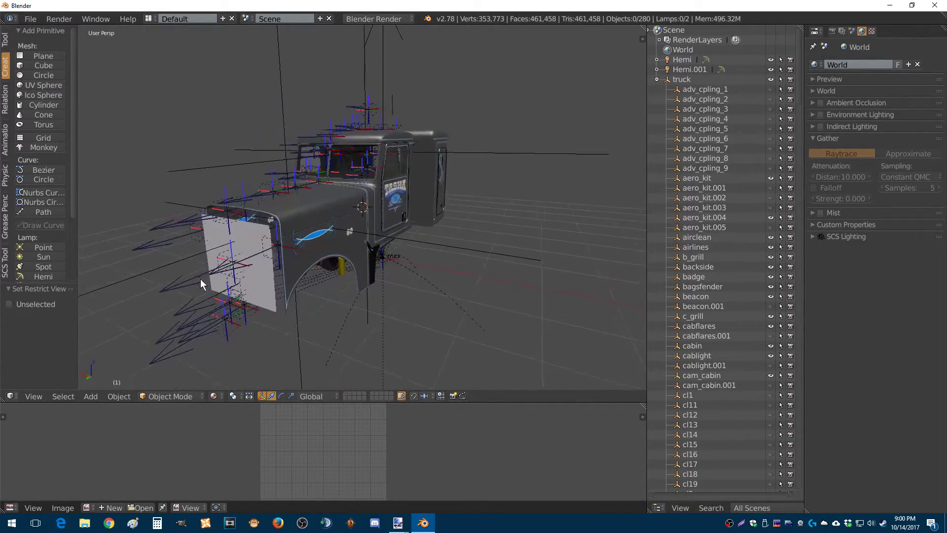
# Inspect the vertical stripes on the driver's side where they run from the hood and cowl onto the top surface
pyautogui.moveTo(387, 227); pyautogui.dragTo(381, 244)
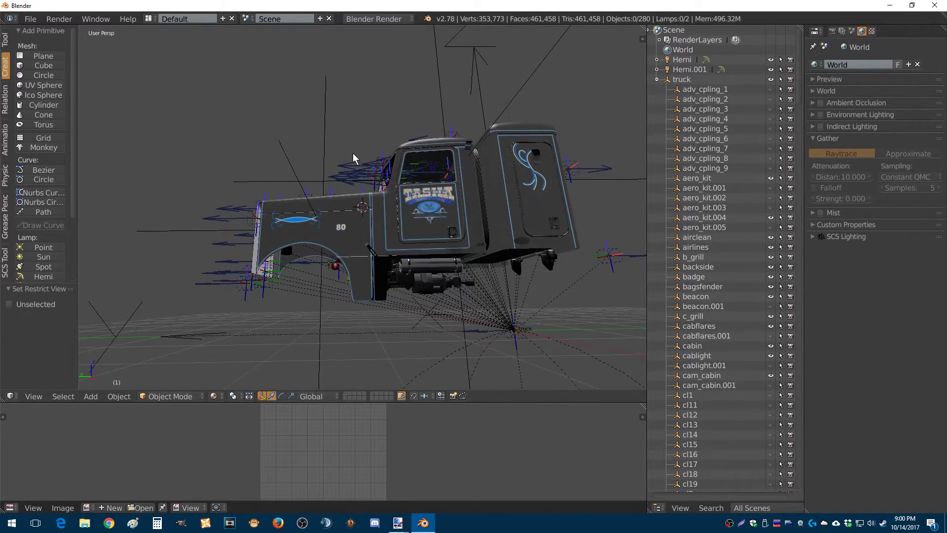
pyautogui.moveTo(353, 153); pyautogui.dragTo(365, 165)
pyautogui.scroll(10, 364, 212)
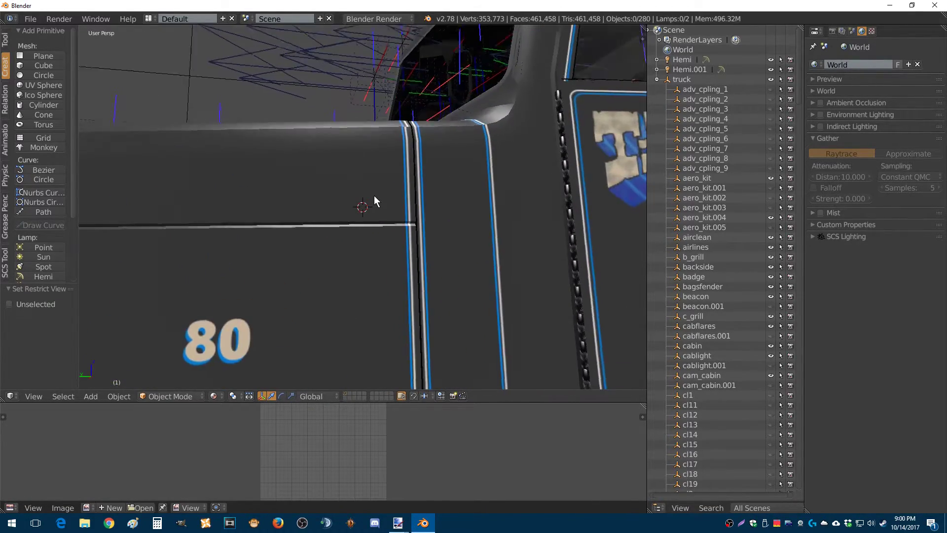
pyautogui.moveTo(365, 213); pyautogui.dragTo(342, 248)
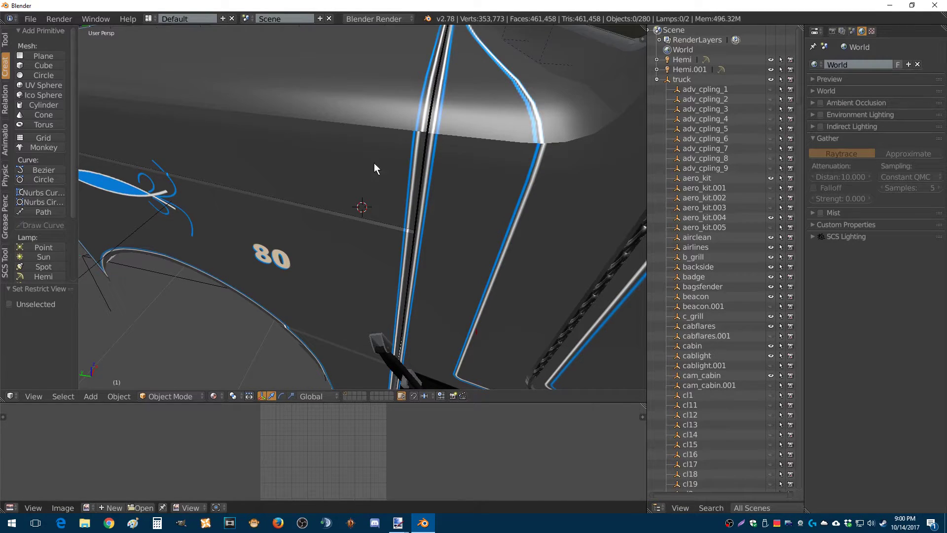
pyautogui.scroll(-10, 356, 162)
# Centre the view on the hood's front upper corner using the 3D cursor and inspect the stripe along the hood's front edge
pyautogui.click(150, 215)
pyautogui.moveTo(150, 214); pyautogui.dragTo(173, 215)
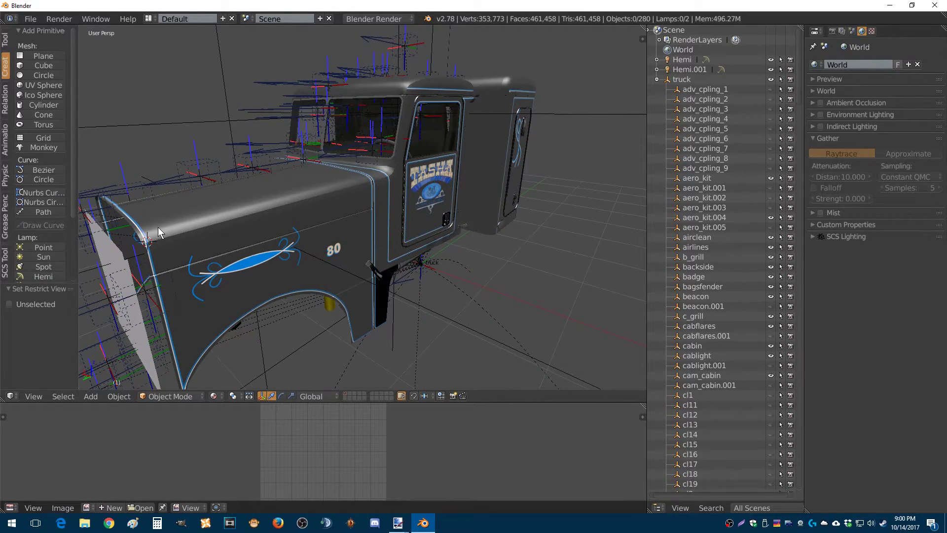
pyautogui.hotkey('alt', 'Home')
pyautogui.scroll(7, 321, 189)
pyautogui.moveTo(326, 186); pyautogui.dragTo(356, 222)
pyautogui.scroll(-3, 356, 221)
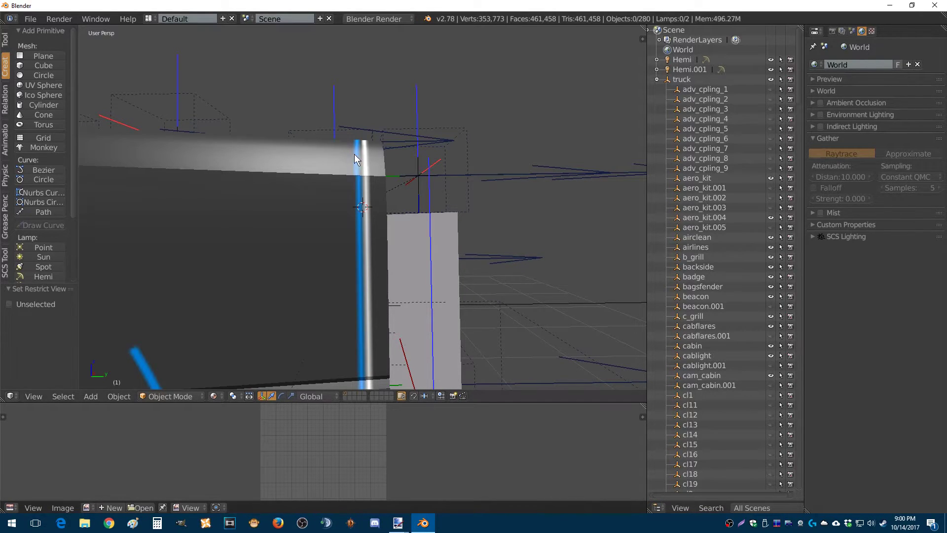
pyautogui.scroll(-5, 360, 201)
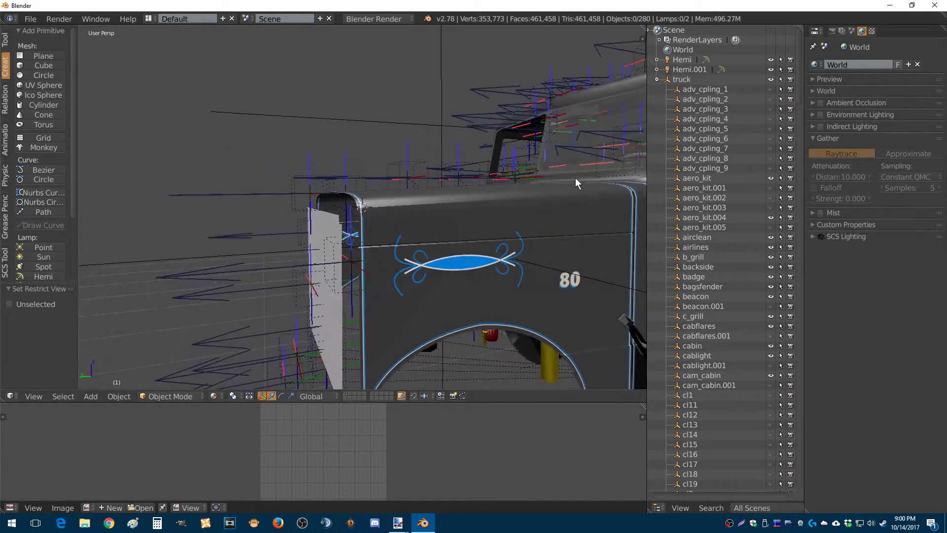
# Centre the view on the hood's rear upper corner using the 3D cursor and inspect the stripes beside the hood-to-cowl seam
pyautogui.click(554, 201)
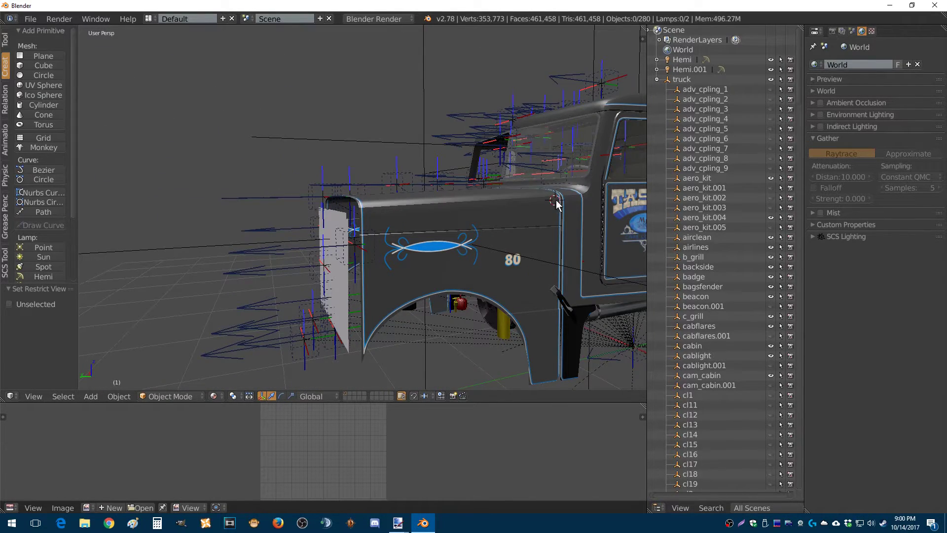
pyautogui.hotkey('alt', 'Home')
pyautogui.scroll(8, 463, 221)
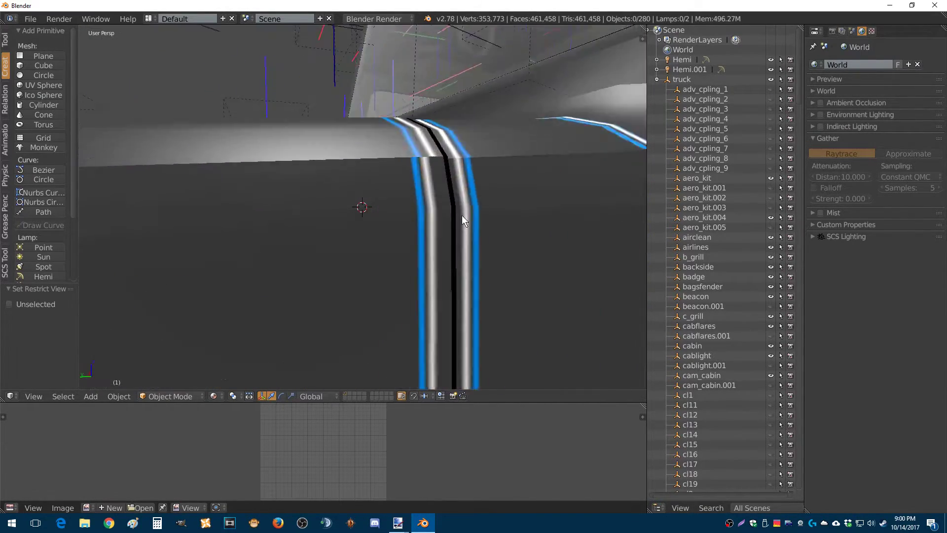
pyautogui.scroll(2, 424, 184)
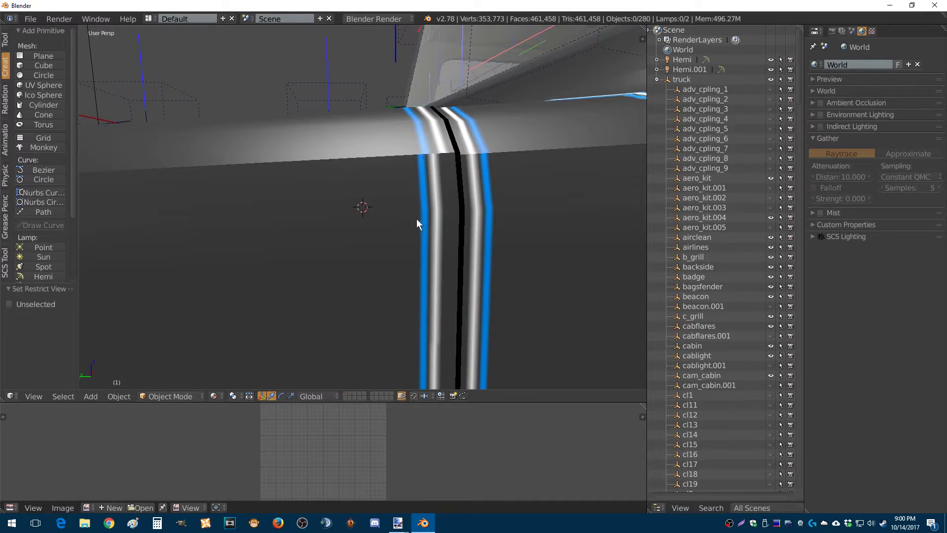
pyautogui.scroll(-5, 419, 188)
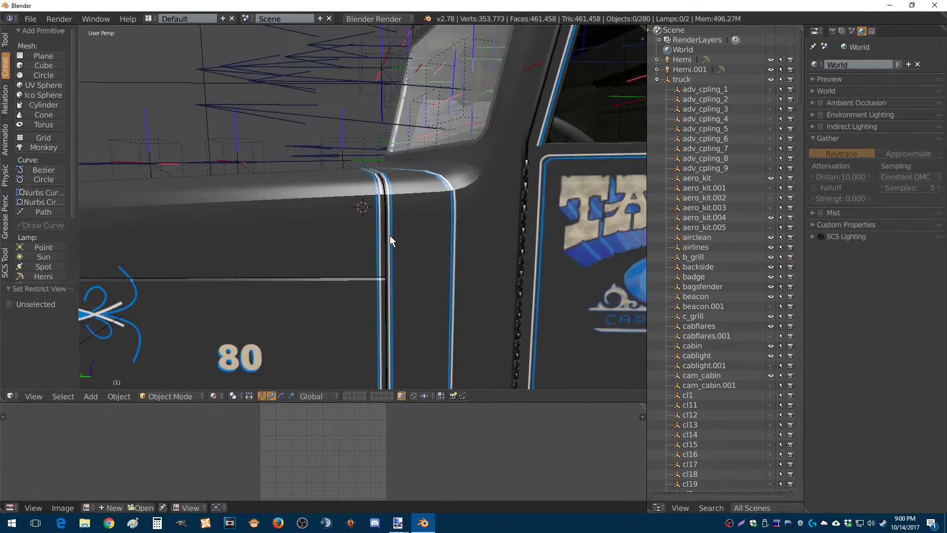
pyautogui.moveTo(367, 247); pyautogui.dragTo(395, 238)
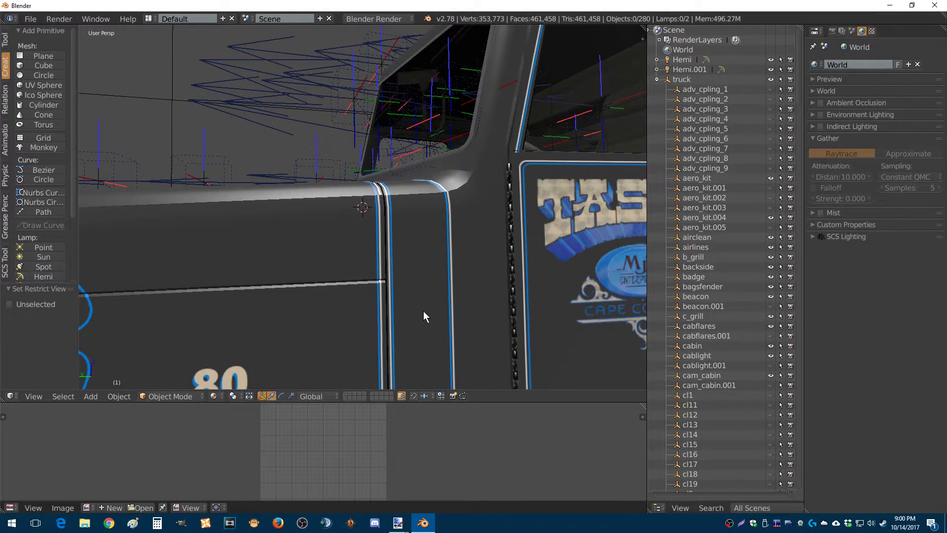
# Switch to tasha_379.pdn in paint.net and make the Base Layer visible
pyautogui.click(397, 524)
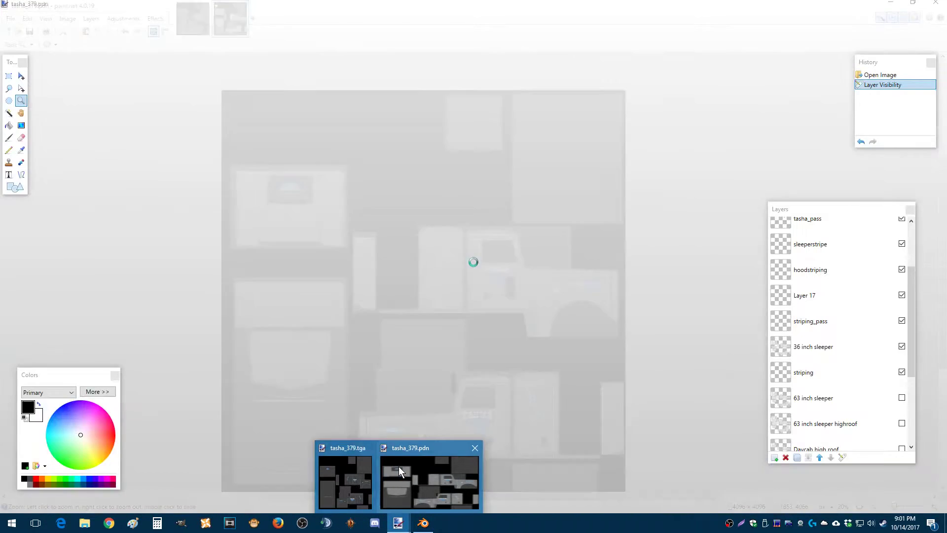
pyautogui.click(398, 466)
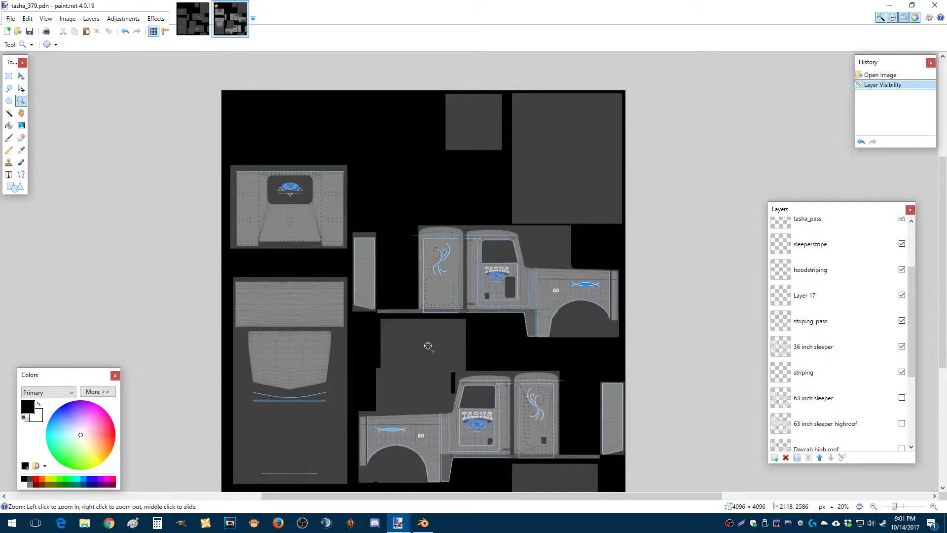
pyautogui.moveTo(360, 382); pyautogui.dragTo(346, 264)
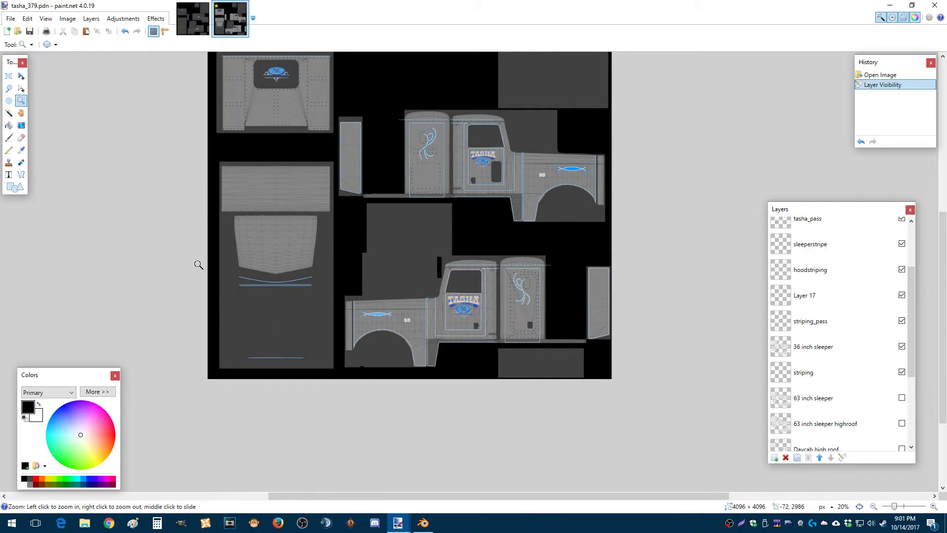
pyautogui.scroll(-5, 880, 380)
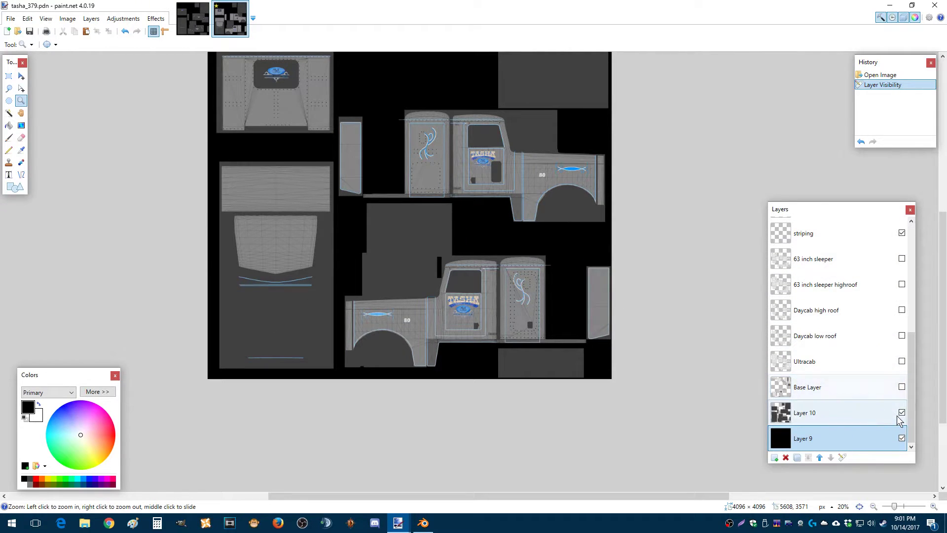
pyautogui.click(902, 387)
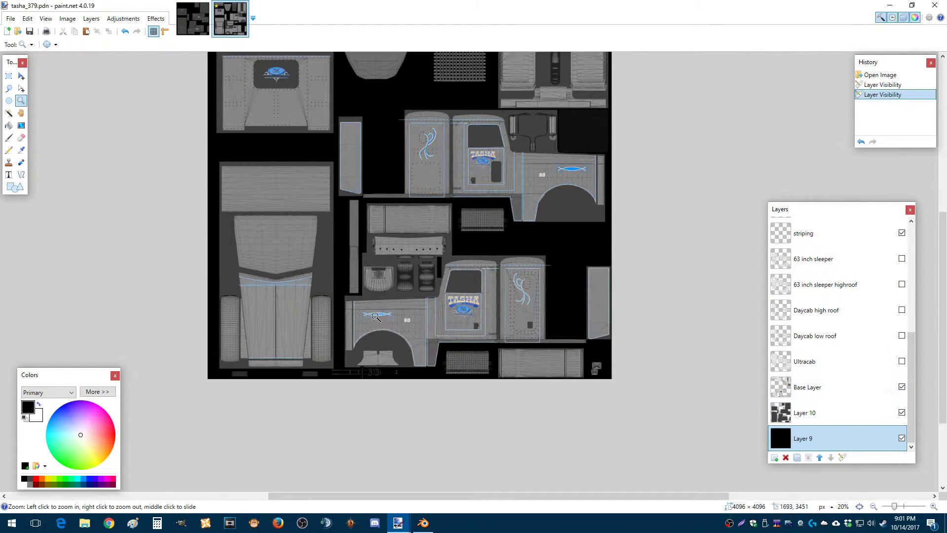
# Examine how the cowl and hood-top stripes line up with the wireframe edges in the paint job template
pyautogui.scroll(3, 375, 328)
pyautogui.scroll(-4, 375, 328)
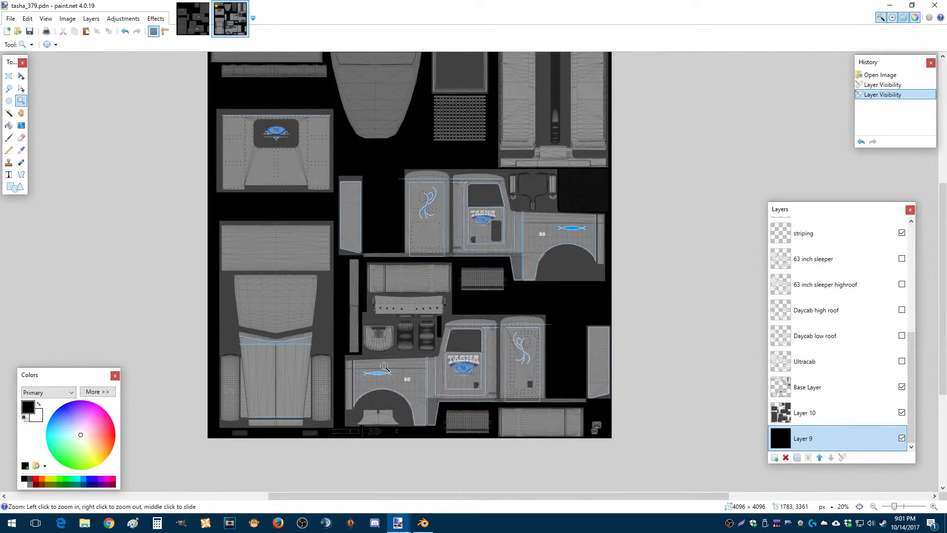
pyautogui.scroll(8, 430, 361)
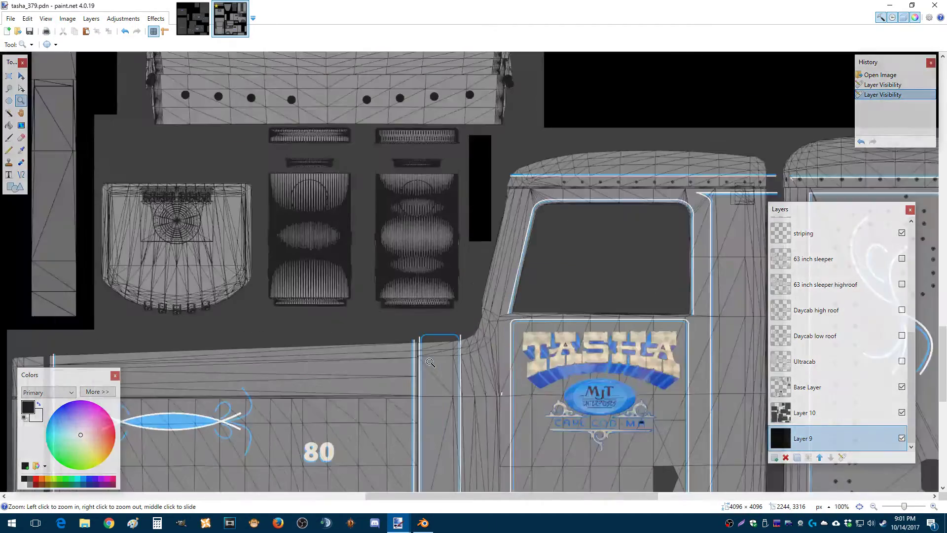
pyautogui.scroll(-2, 354, 323)
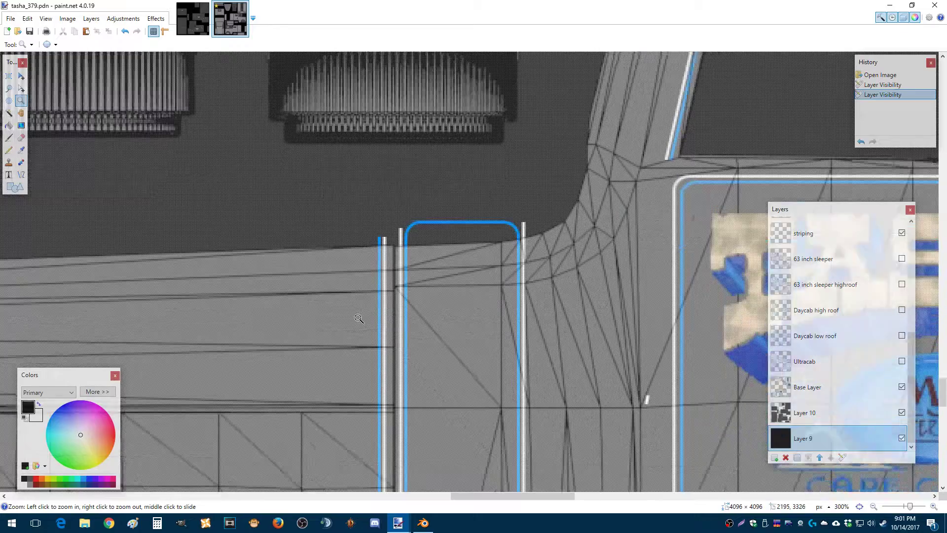
pyautogui.scroll(3, 363, 302)
pyautogui.scroll(-9, 372, 332)
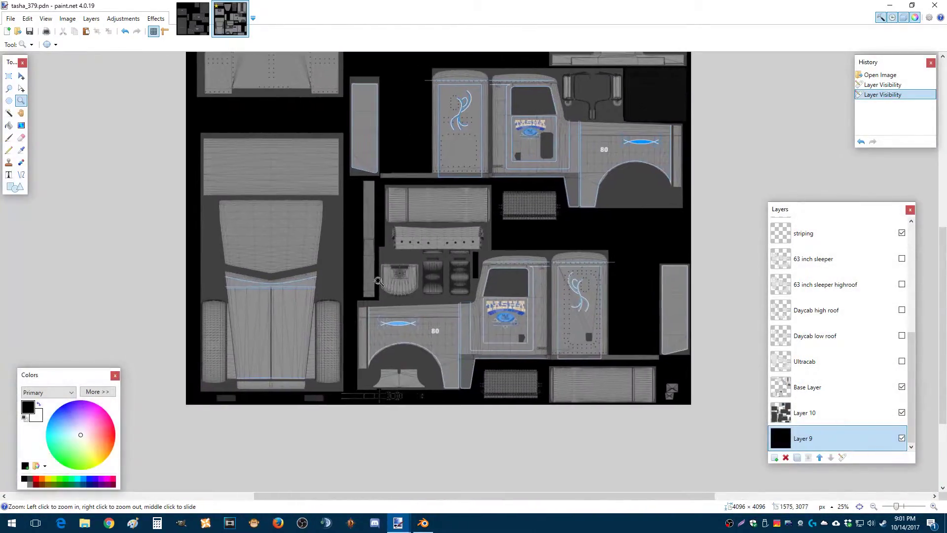
pyautogui.scroll(4, 308, 280)
pyautogui.scroll(3, 313, 283)
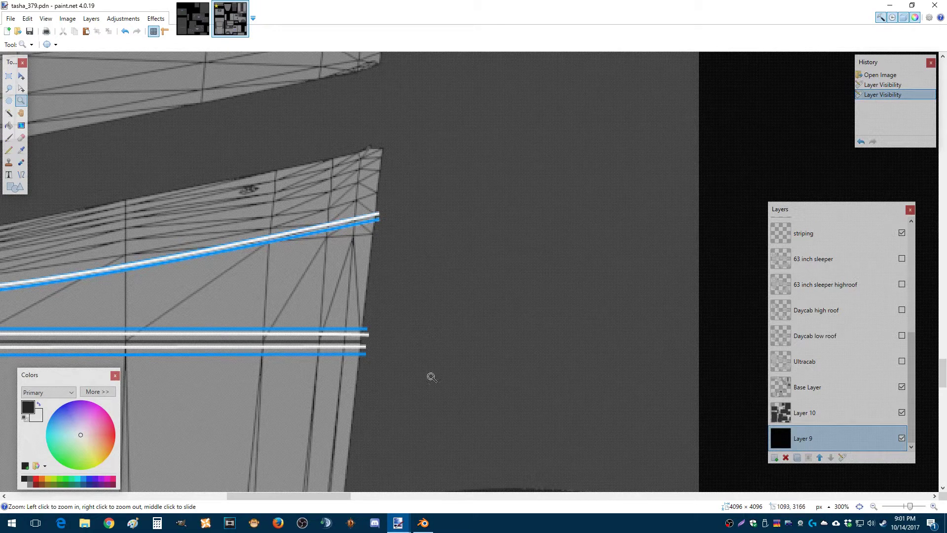
# Switch back to Blender, select the truck's cab body mesh, and enter Edit Mode
pyautogui.moveTo(422, 526)
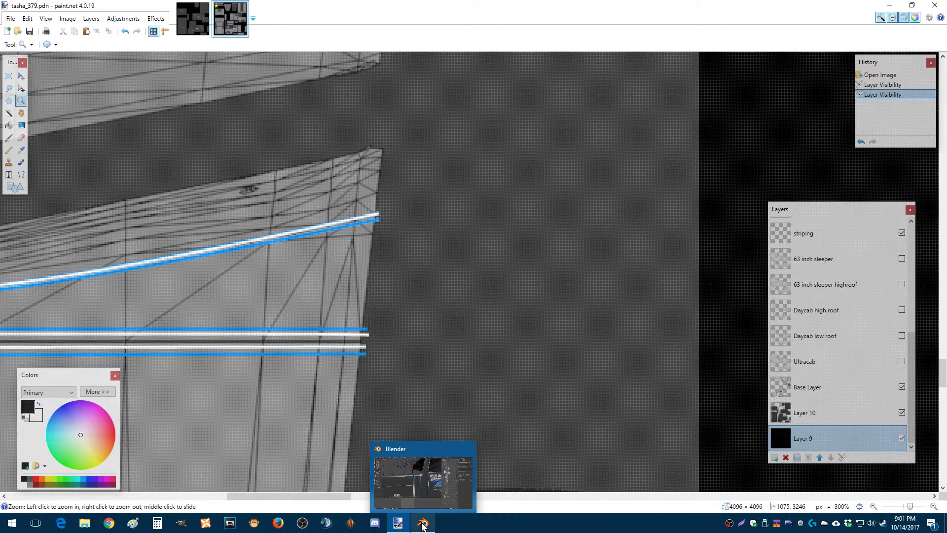
pyautogui.click(417, 472)
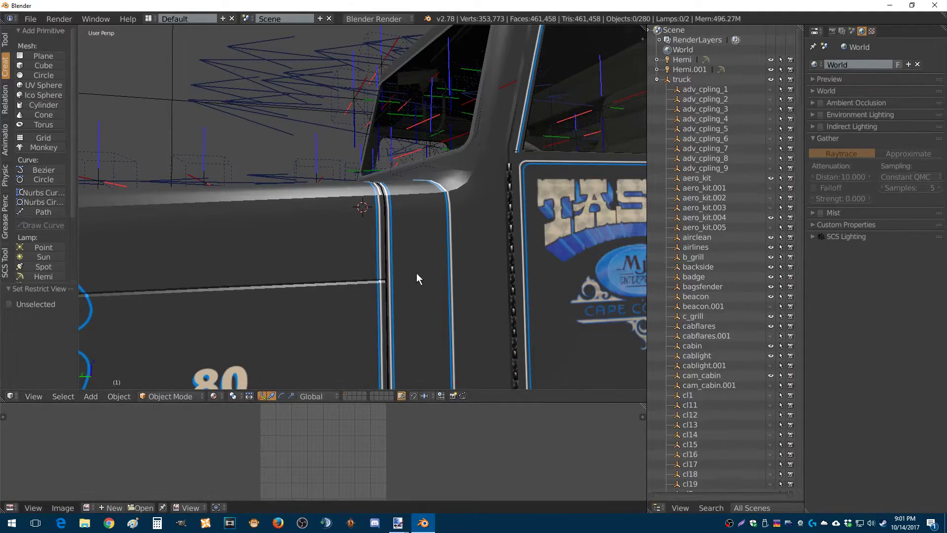
pyautogui.rightClick(322, 244)
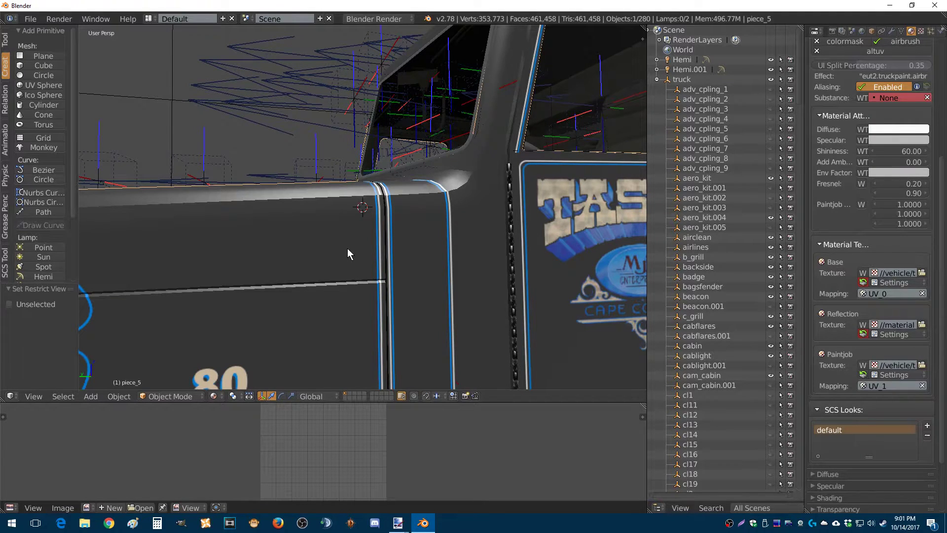
pyautogui.press('Tab')
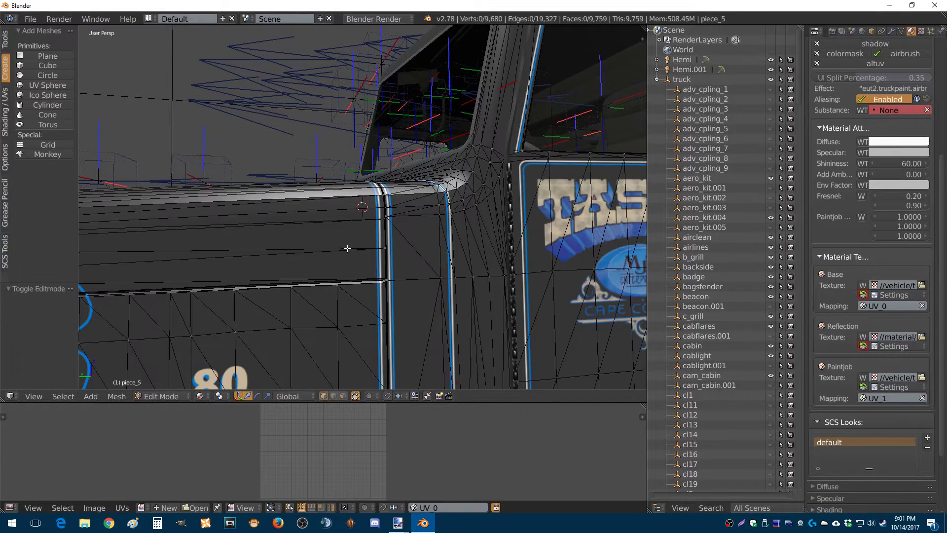
# Make UV_1 the cab body mesh's active UV map
pyautogui.click(93, 507)
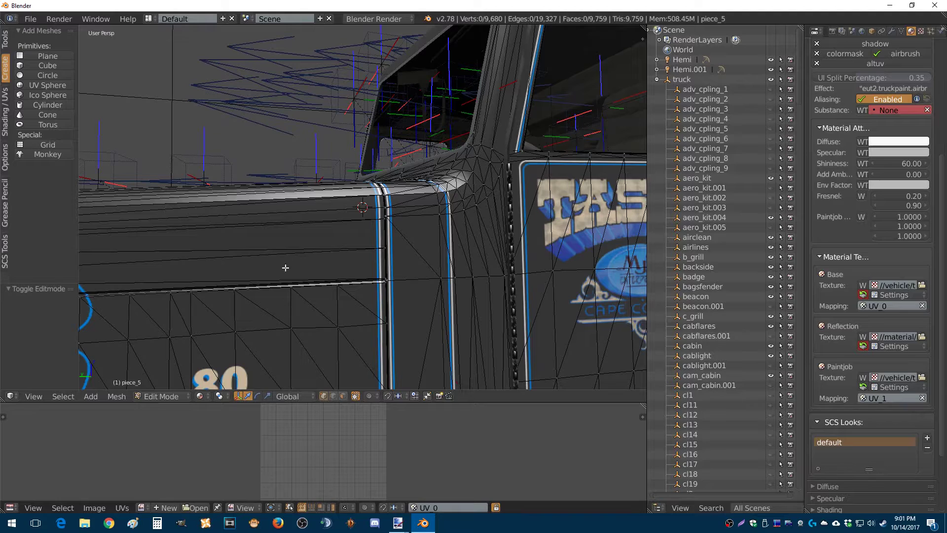
pyautogui.click(429, 507)
pyautogui.click(443, 420)
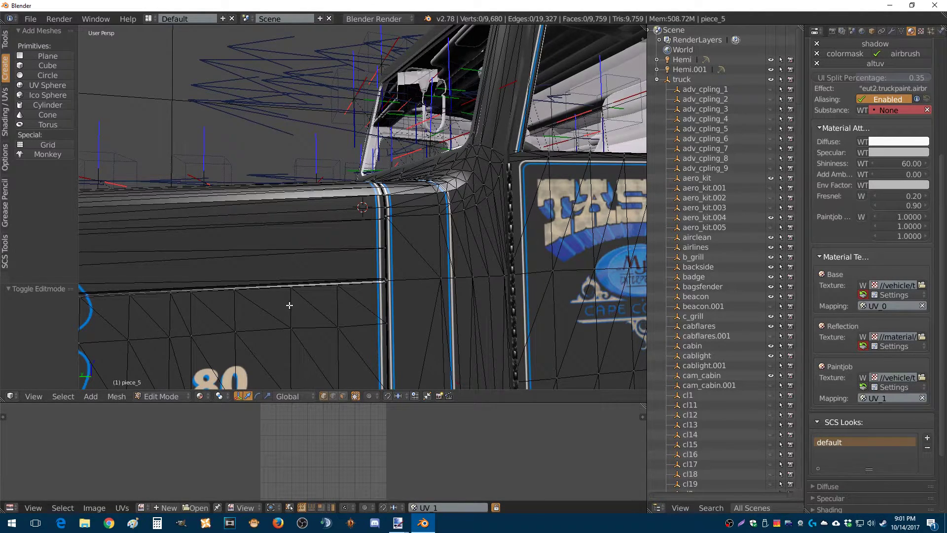
# Re-enter Edit Mode on the cab body mesh and load the image named black in the UV editor
pyautogui.press('Tab')
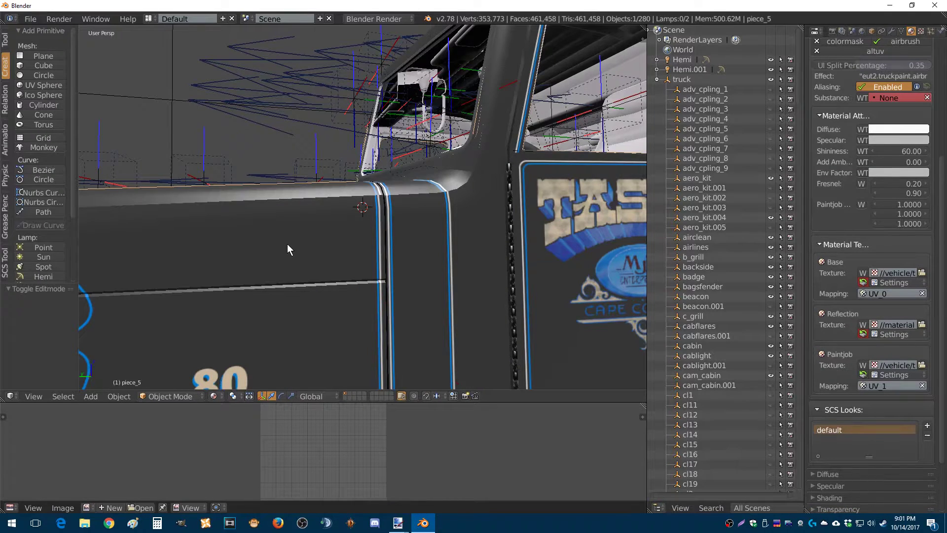
pyautogui.press('Tab')
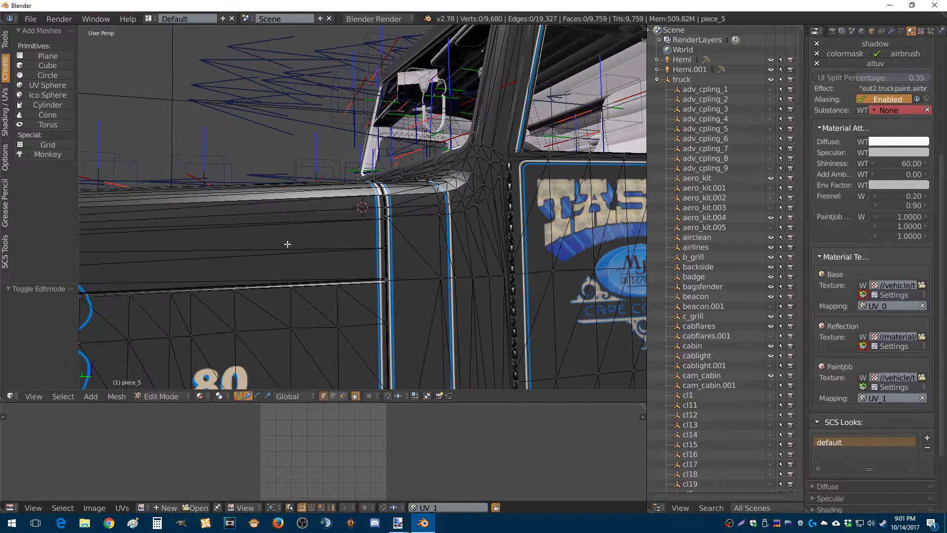
pyautogui.click(142, 507)
pyautogui.click(157, 491)
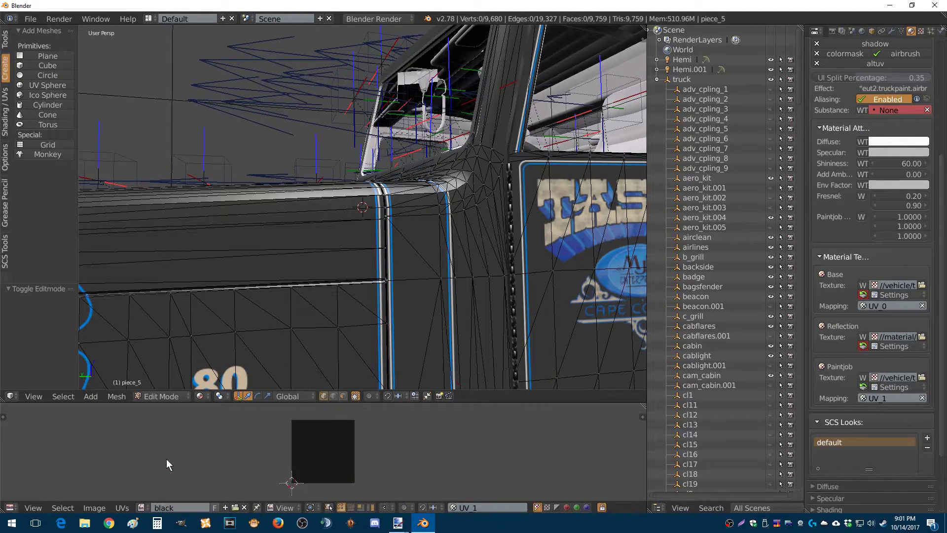
# Show the tasha_379 image in the UV editor and reload it from disk
pyautogui.click(147, 508)
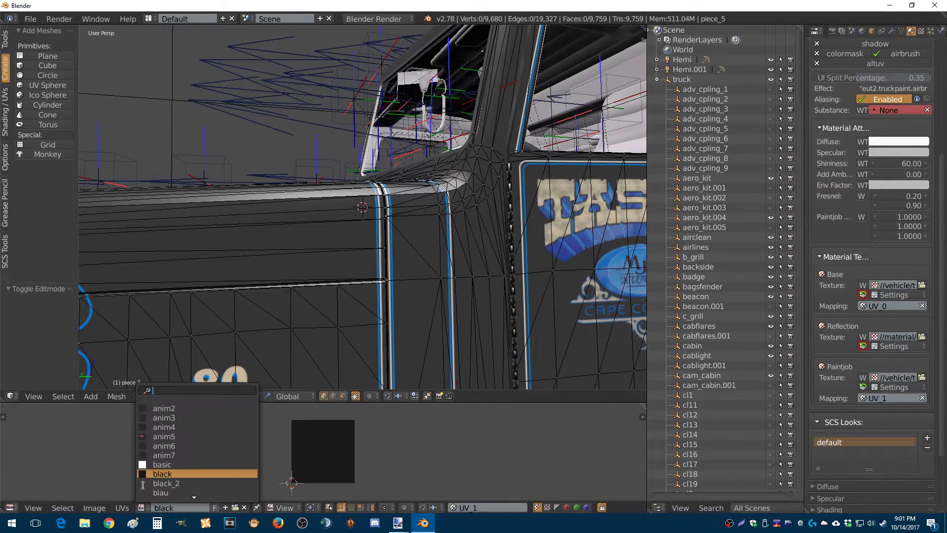
pyautogui.scroll(-15, 164, 472)
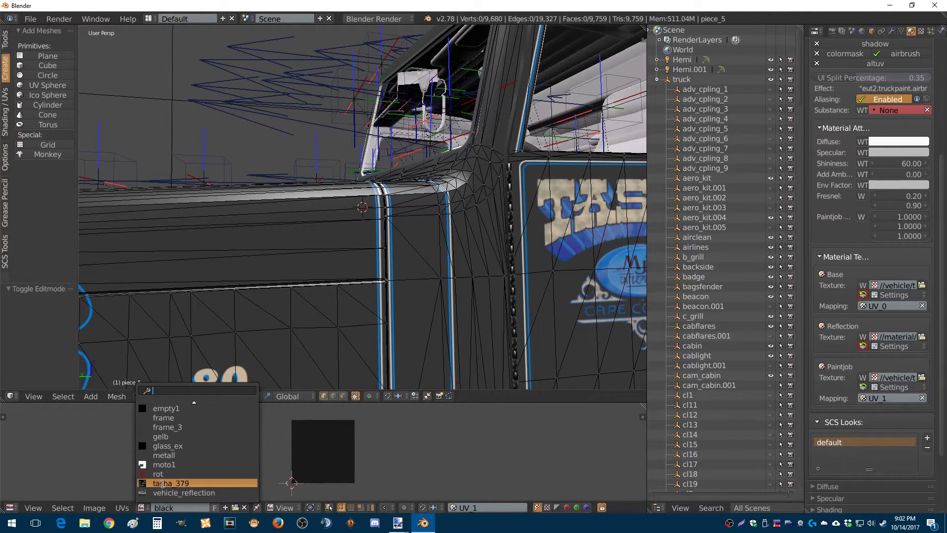
pyautogui.click(164, 484)
pyautogui.scroll(-3, 168, 479)
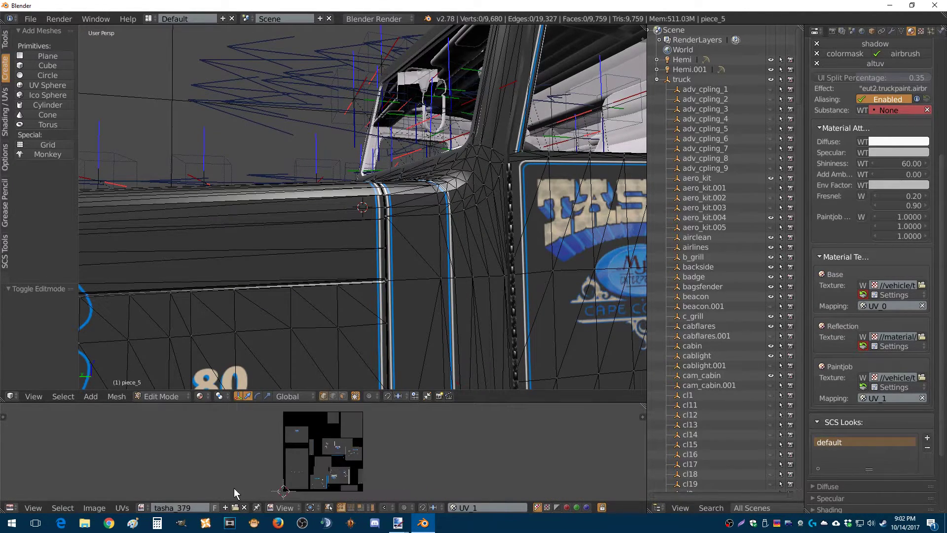
pyautogui.scroll(5, 234, 488)
pyautogui.scroll(-2, 236, 487)
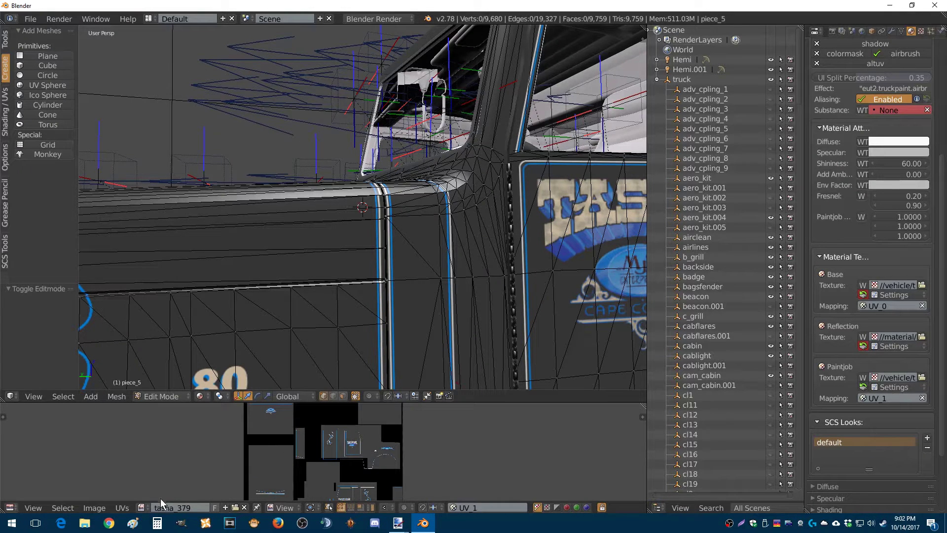
pyautogui.click(94, 507)
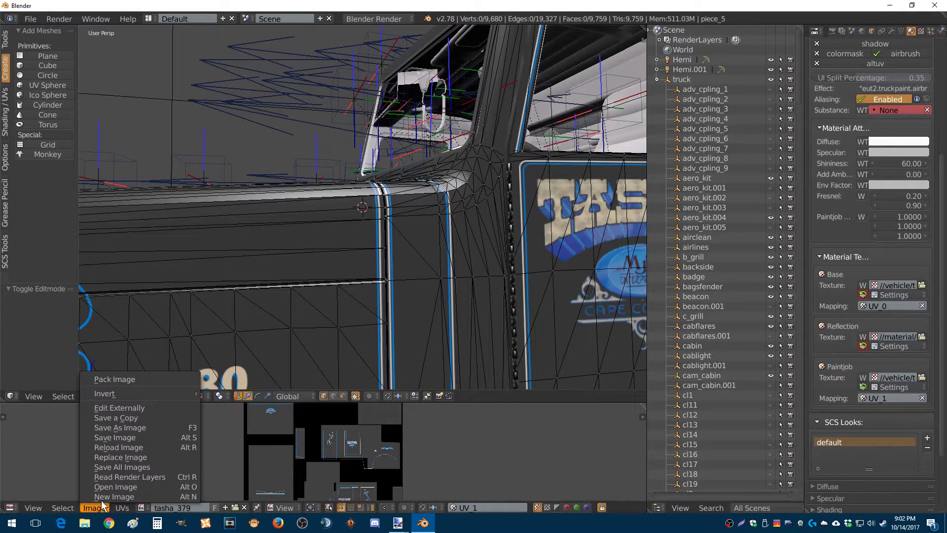
pyautogui.click(119, 447)
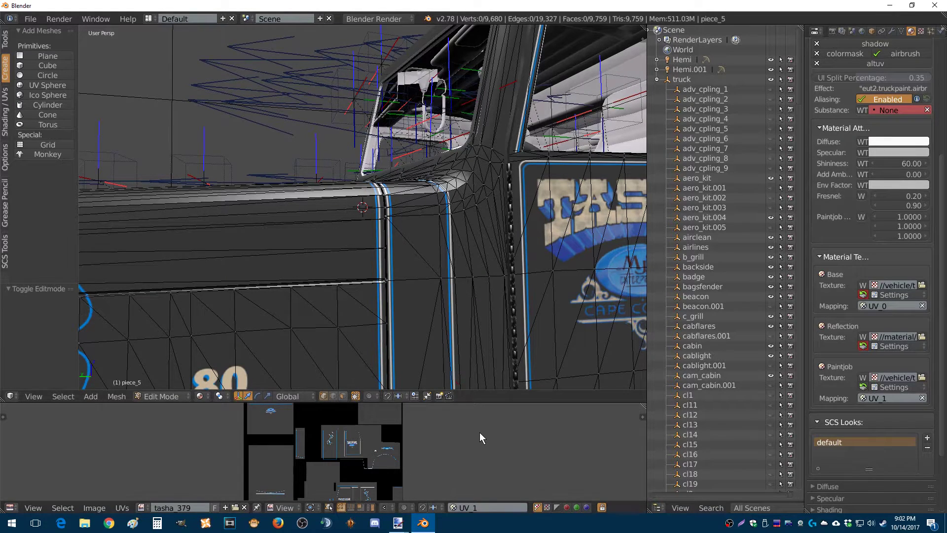
# Switch to the tasha_379.pdn template in paint.net and start saving a copy, browsing to Viper2_379 in ATS Mods on drive D
pyautogui.moveTo(398, 522)
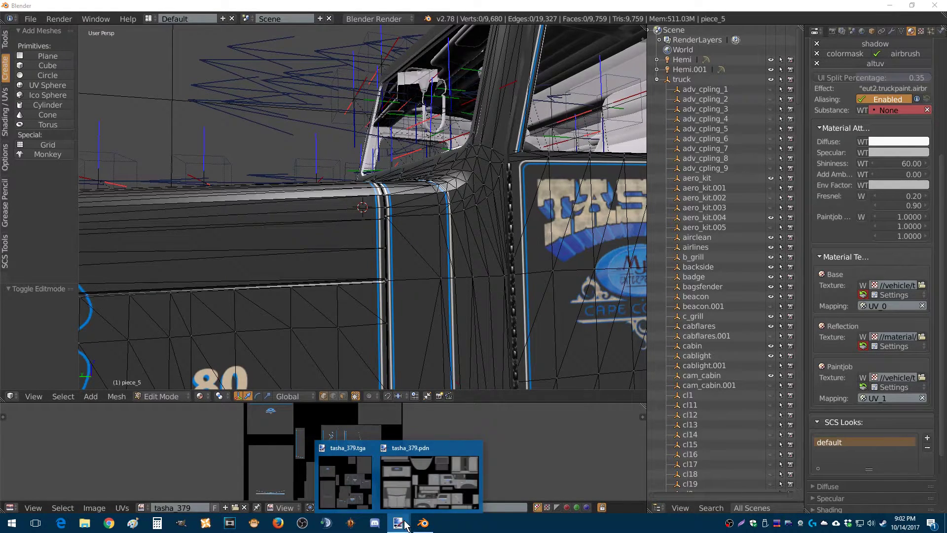
pyautogui.click(403, 478)
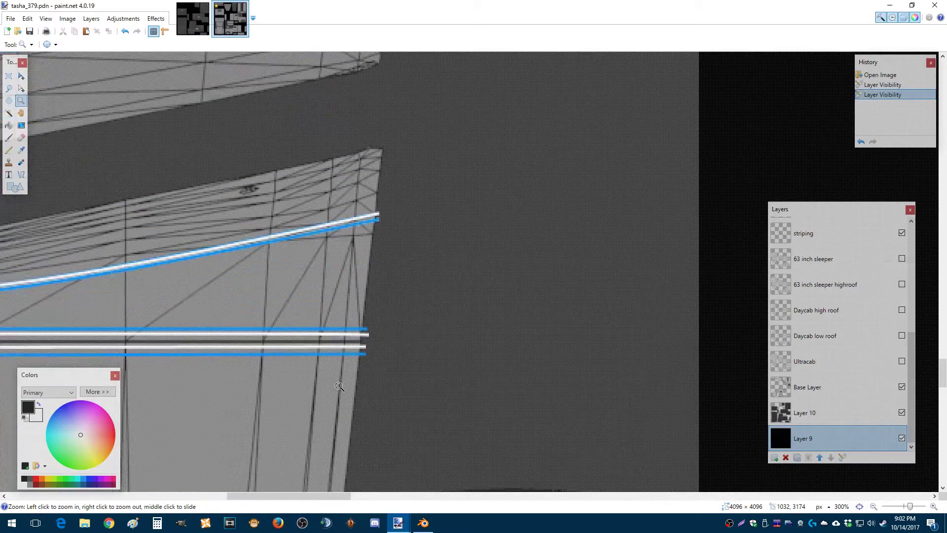
pyautogui.scroll(-3, 335, 381)
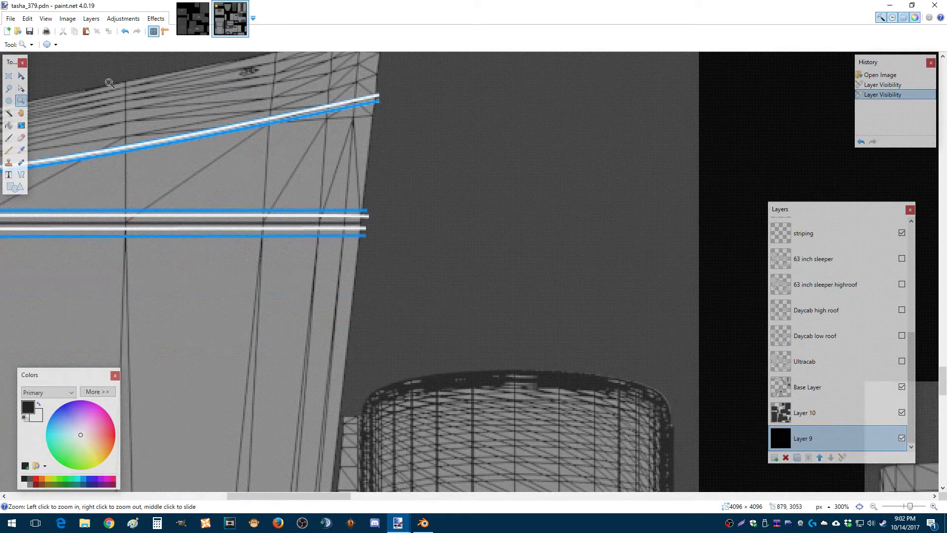
pyautogui.click(10, 18)
pyautogui.click(14, 102)
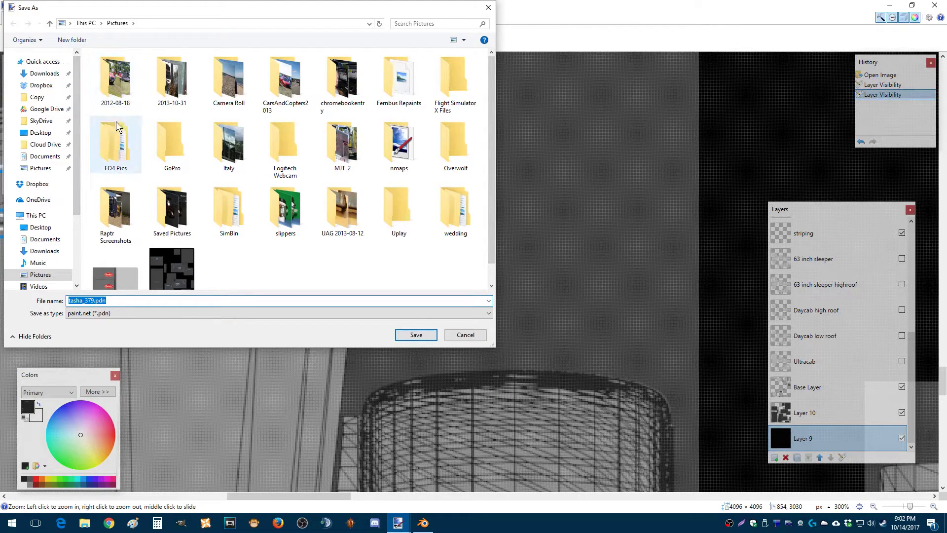
pyautogui.click(30, 216)
pyautogui.doubleClick(232, 148)
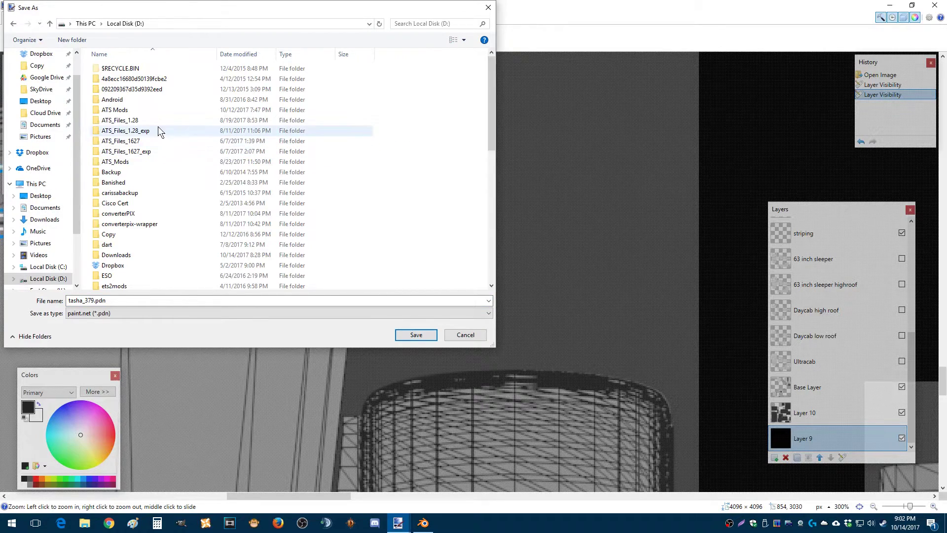
pyautogui.doubleClick(129, 110)
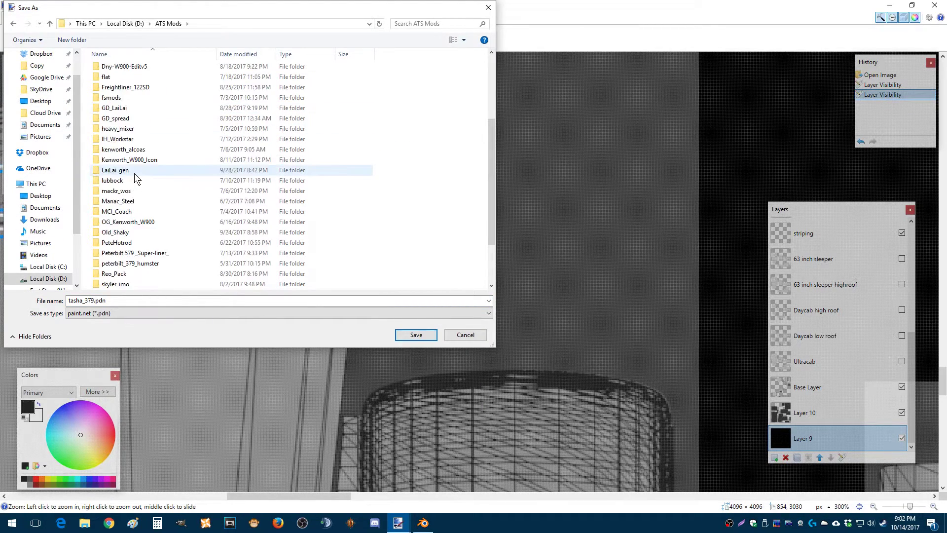
pyautogui.doubleClick(117, 242)
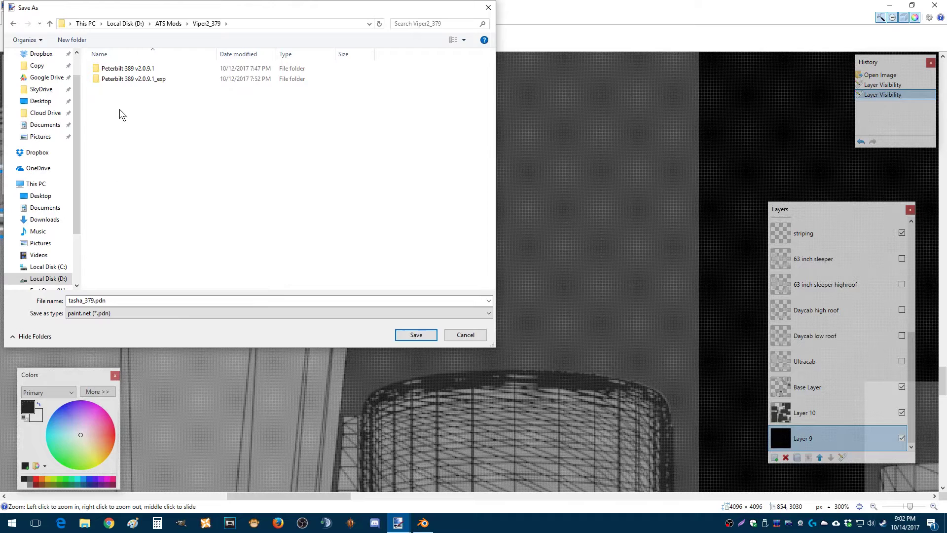
# Browse the save location into Peterbilt 389 v2.0.9.1_exp to the vehicle/truck/upgrade/paintjob/peterbilt_389v2 folder
pyautogui.doubleClick(115, 79)
pyautogui.doubleClick(101, 99)
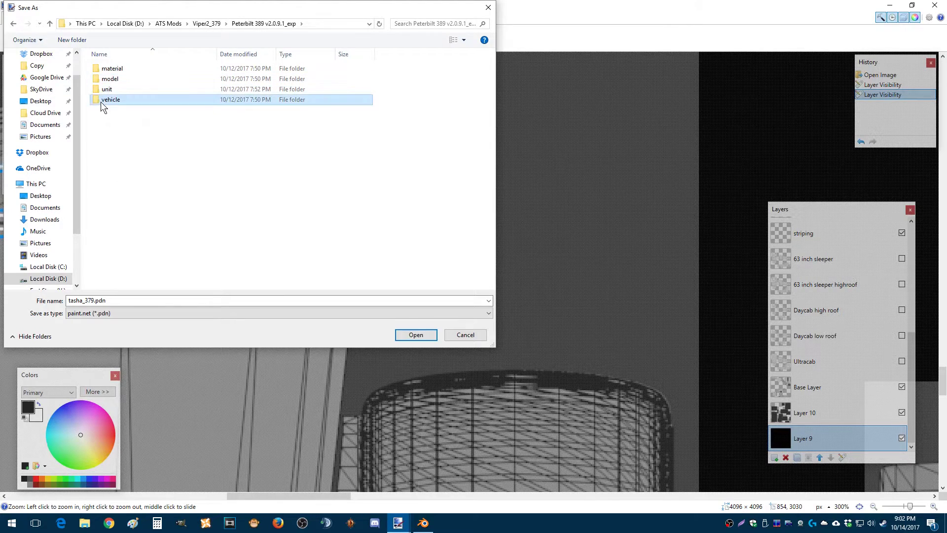
pyautogui.doubleClick(102, 89)
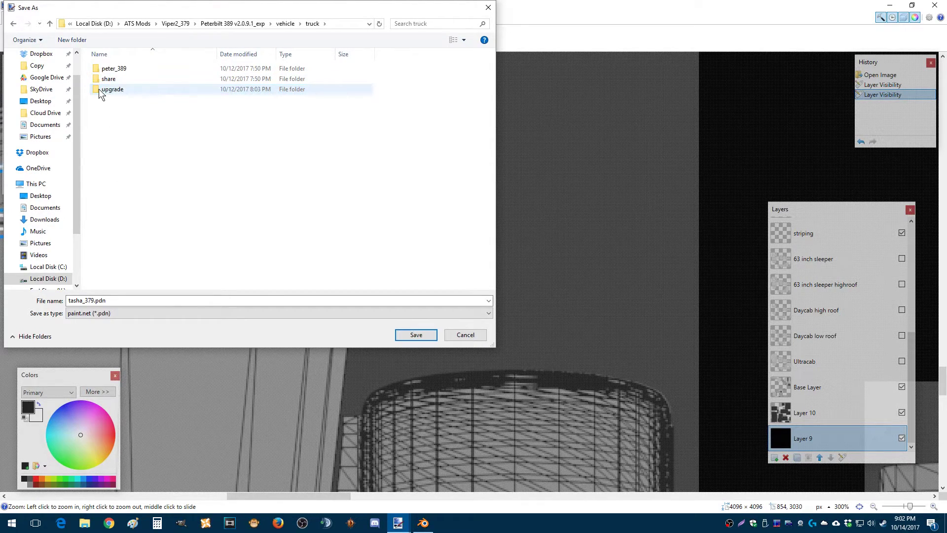
pyautogui.doubleClick(104, 90)
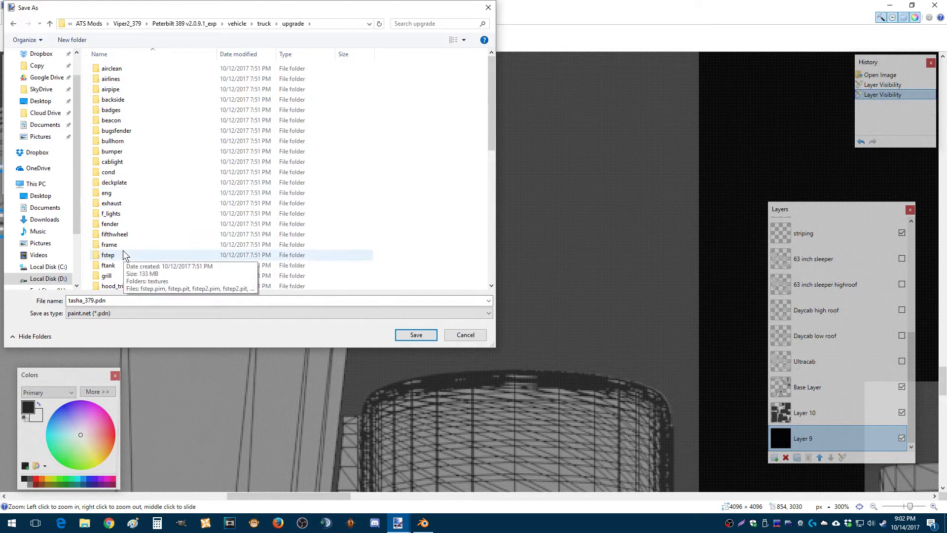
pyautogui.scroll(-7, 123, 250)
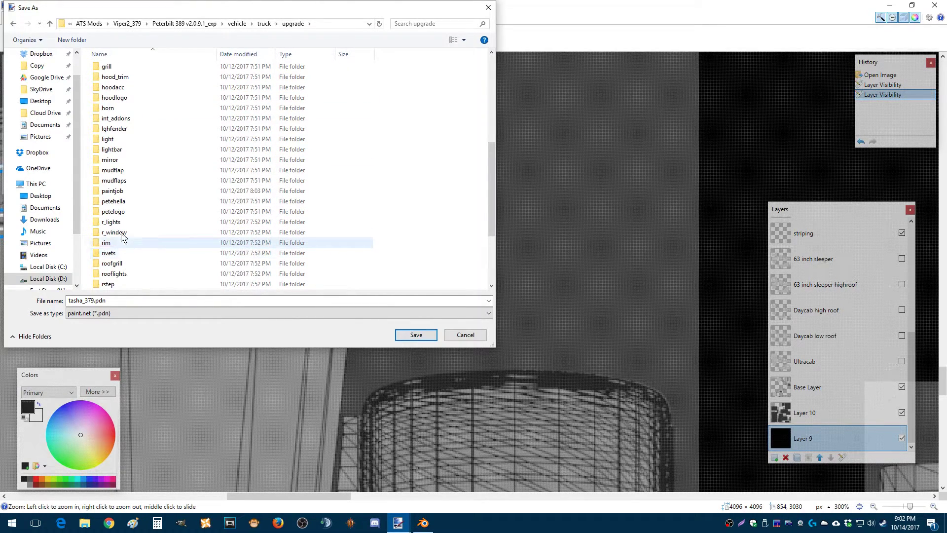
pyautogui.doubleClick(113, 190)
pyautogui.doubleClick(115, 70)
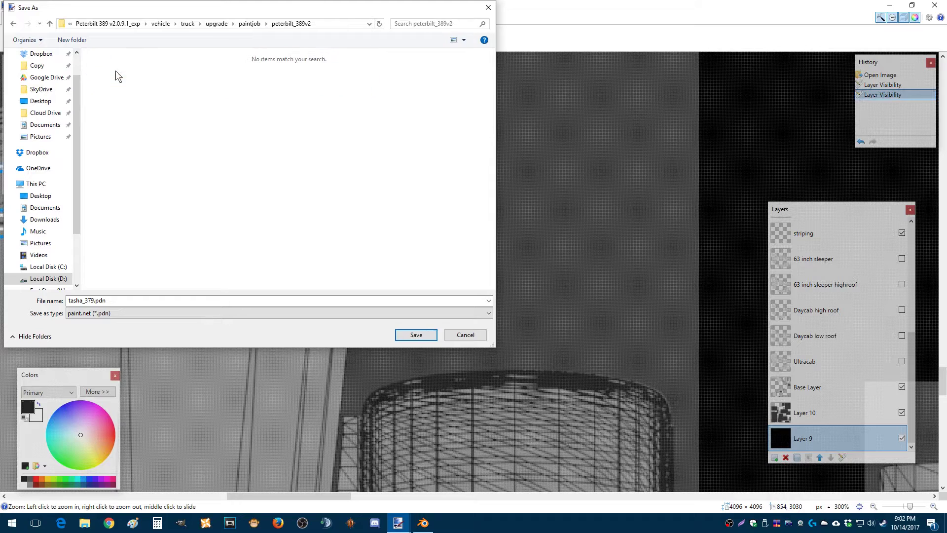
# Save the template as tasha_379.tga in TGA format, replacing the existing file, with auto-detected bit depth, RLE compression and flattened layers
pyautogui.click(124, 313)
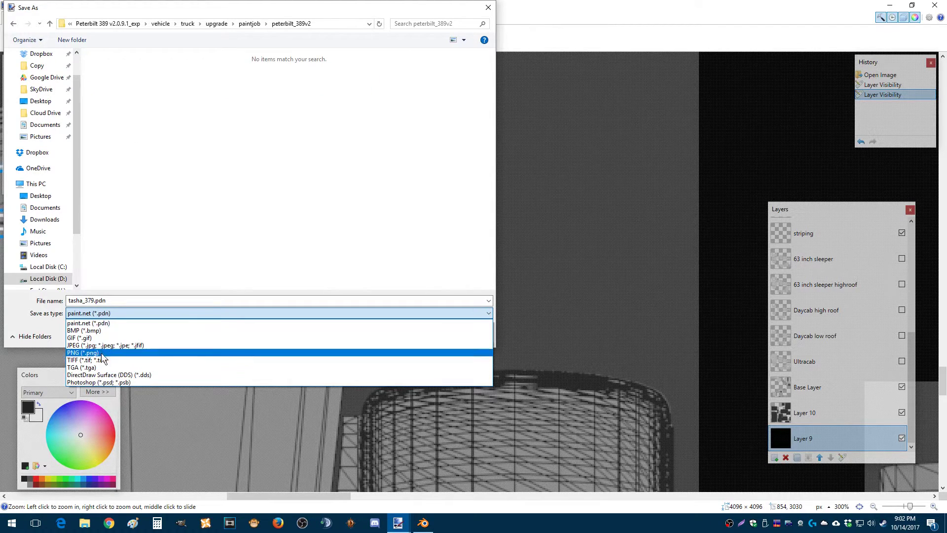
pyautogui.click(101, 368)
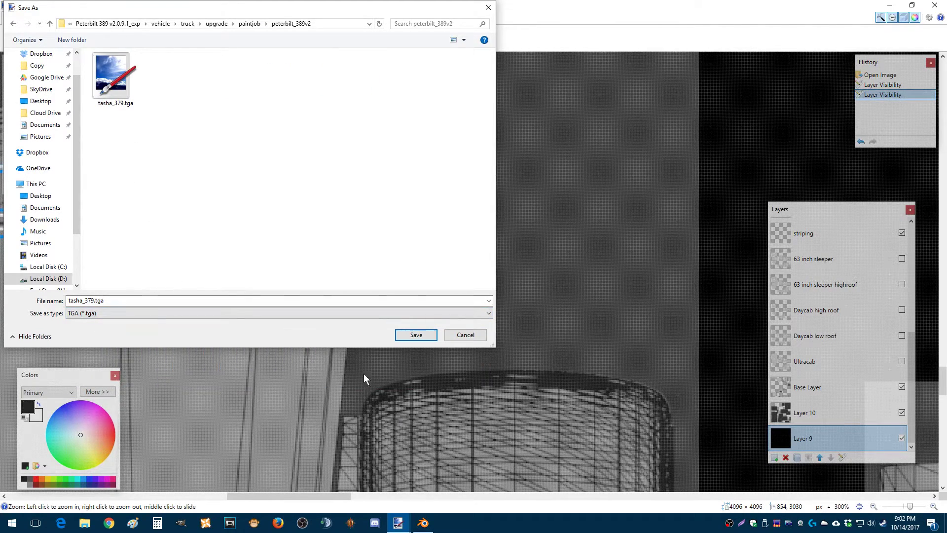
pyautogui.click(427, 336)
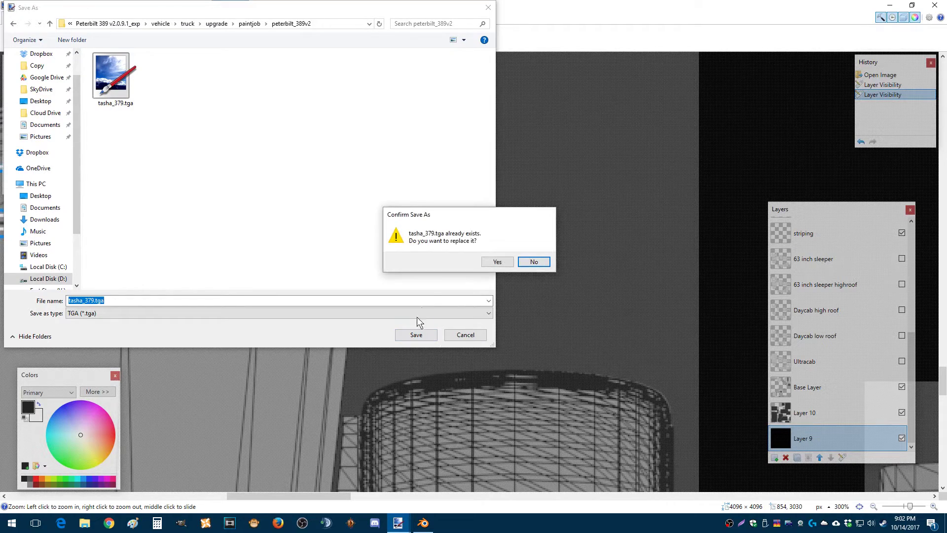
pyautogui.click(503, 265)
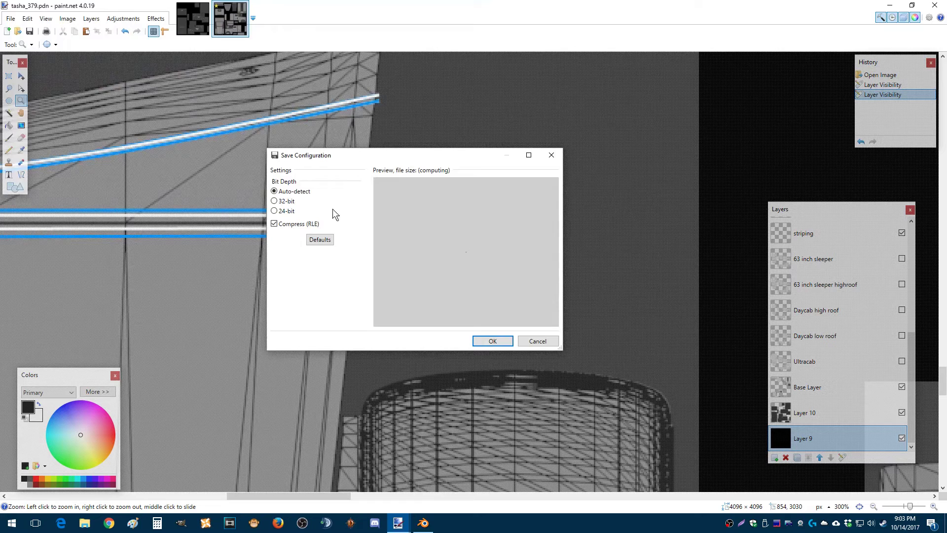
pyautogui.click(492, 341)
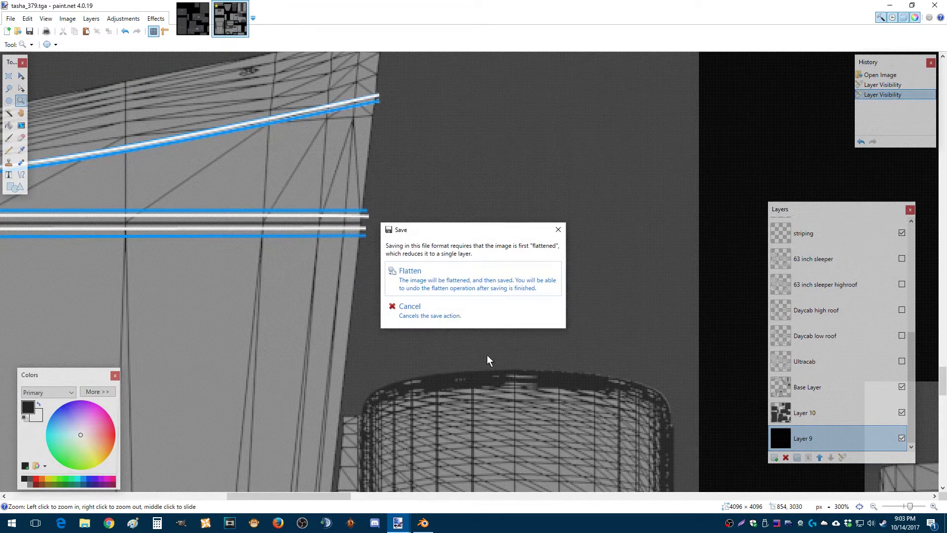
pyautogui.click(436, 283)
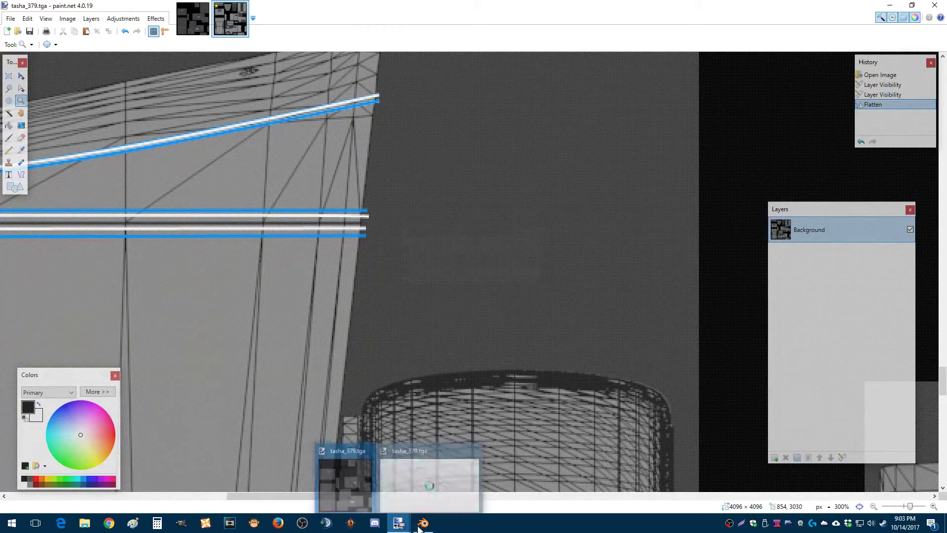
# Switch back to Blender and reload the tasha_379 image in the UV editor
pyautogui.moveTo(422, 524)
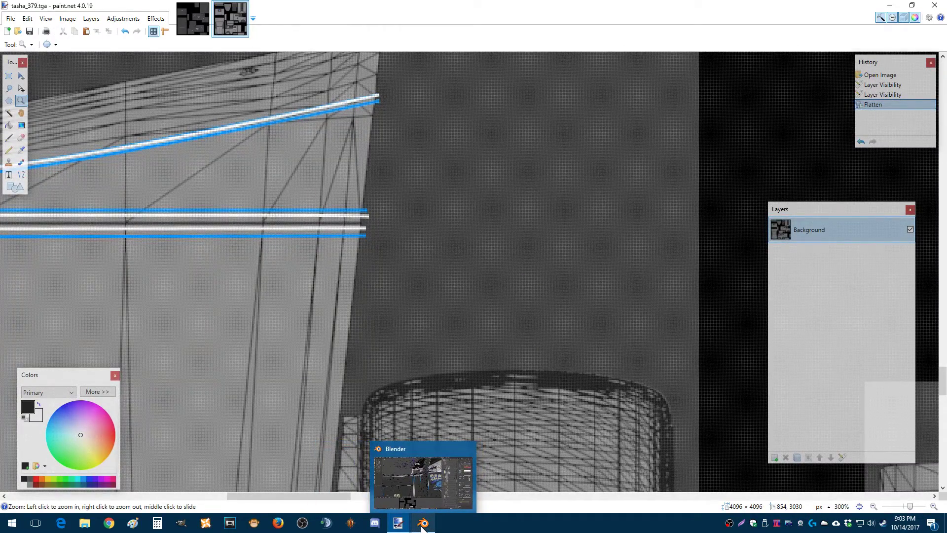
pyautogui.click(423, 525)
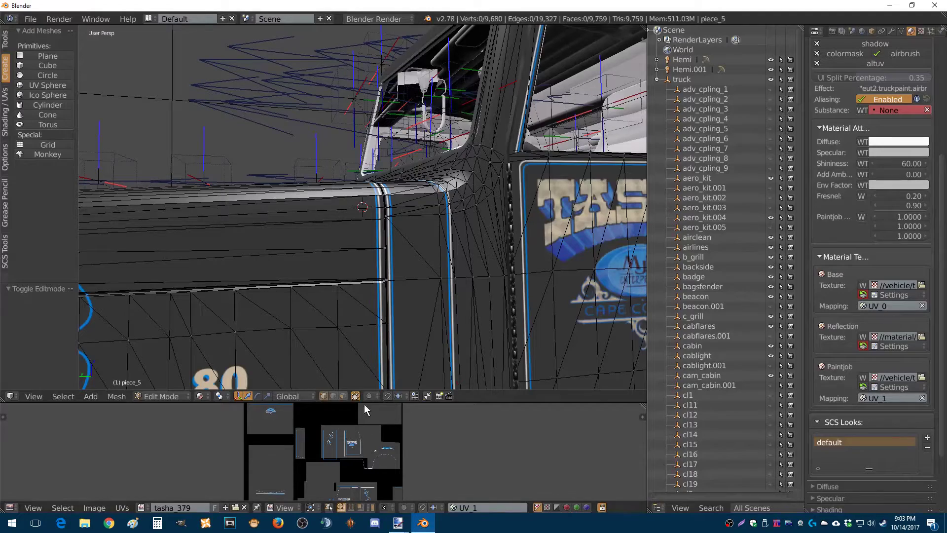
pyautogui.click(95, 508)
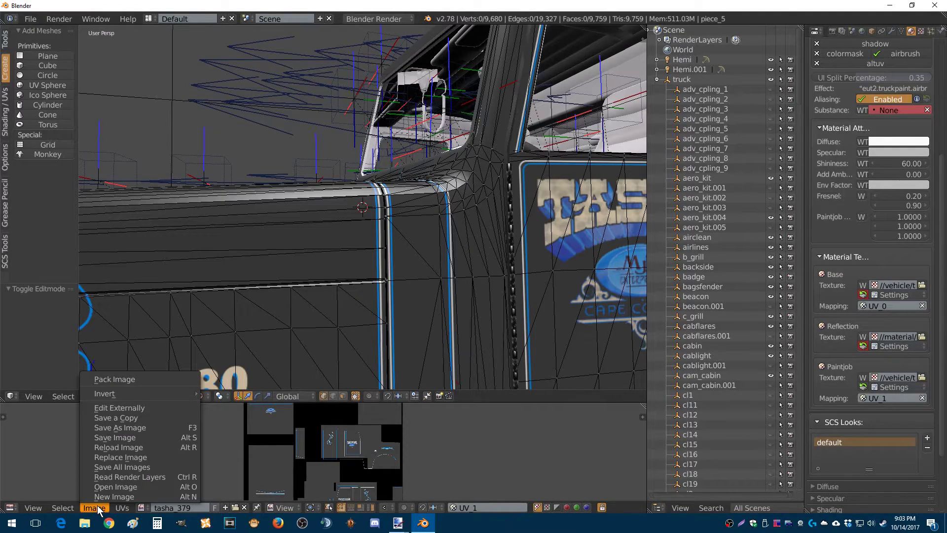
pyautogui.click(114, 448)
# Leave Edit Mode and examine how the template wireframe and stripes fall across the truck's hood, cab and sleeper
pyautogui.scroll(-4, 347, 257)
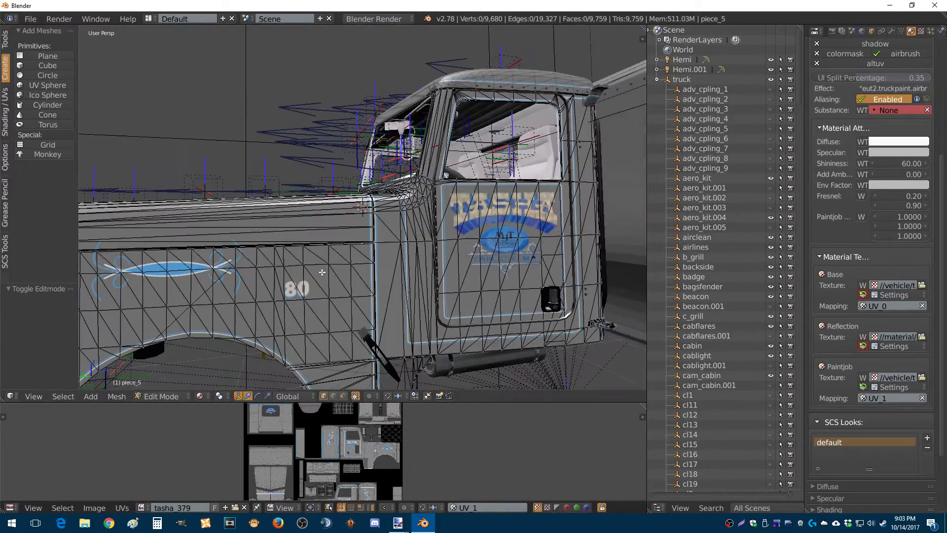
pyautogui.scroll(-2, 280, 277)
pyautogui.moveTo(280, 277); pyautogui.dragTo(382, 210)
pyautogui.press('Tab')
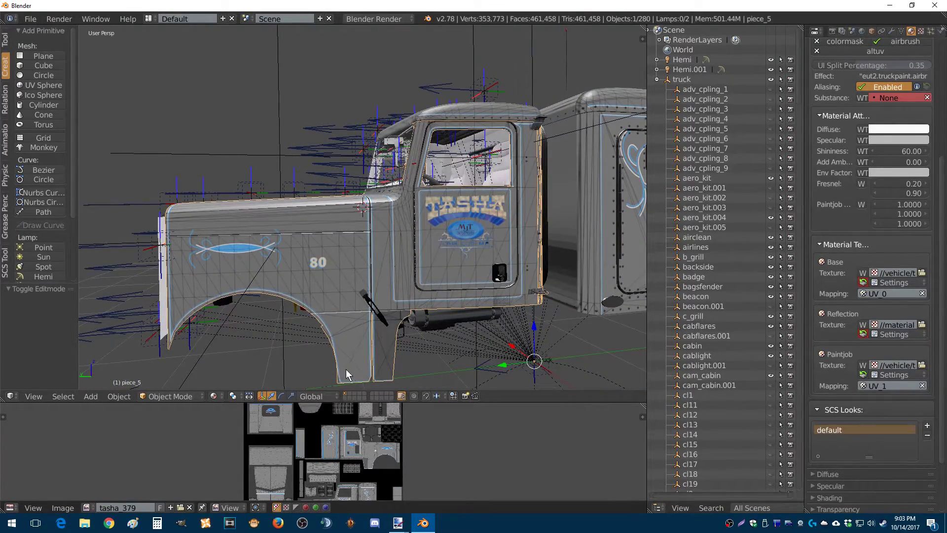
pyautogui.moveTo(395, 200); pyautogui.dragTo(167, 258)
pyautogui.moveTo(279, 266); pyautogui.dragTo(140, 273)
pyautogui.scroll(3, 264, 277)
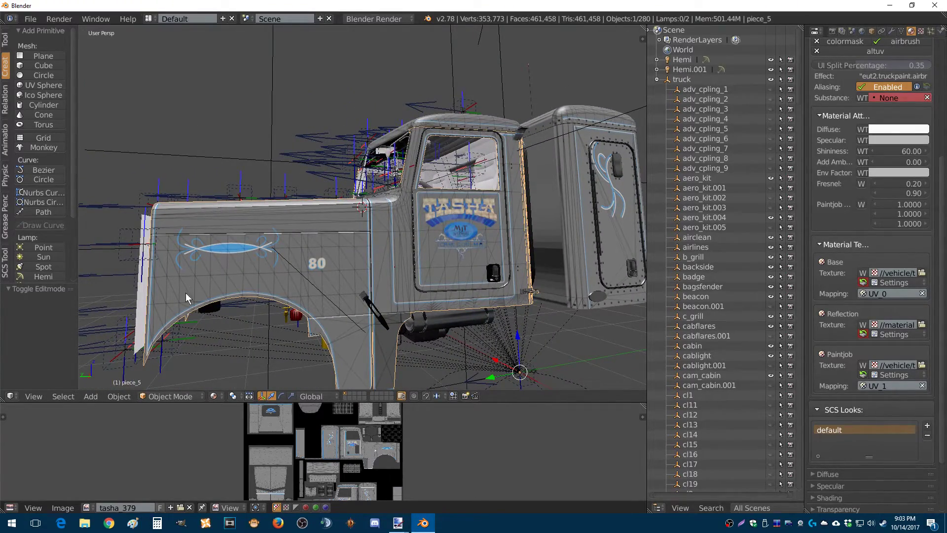
# Switch to the wireframe template image in paint.net and undo the flattening of its layers
pyautogui.moveTo(397, 526)
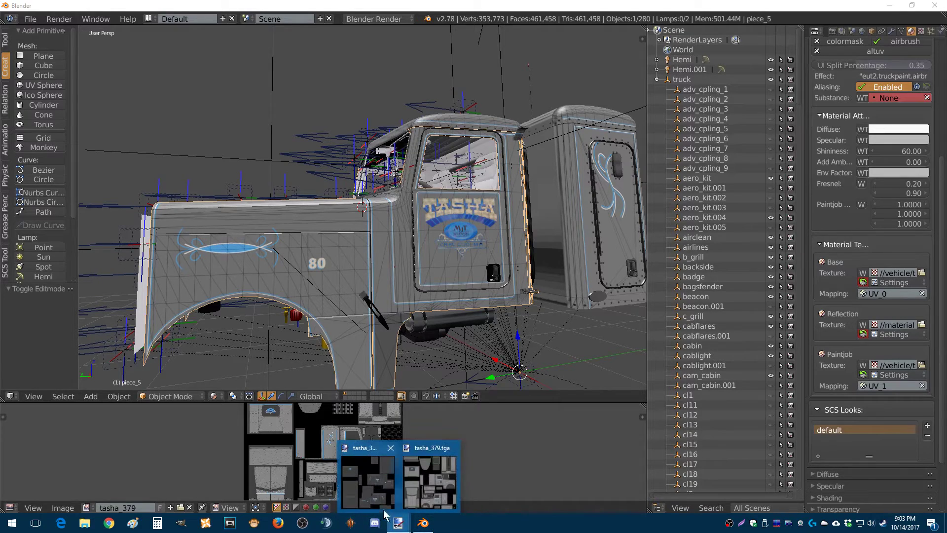
pyautogui.click(406, 470)
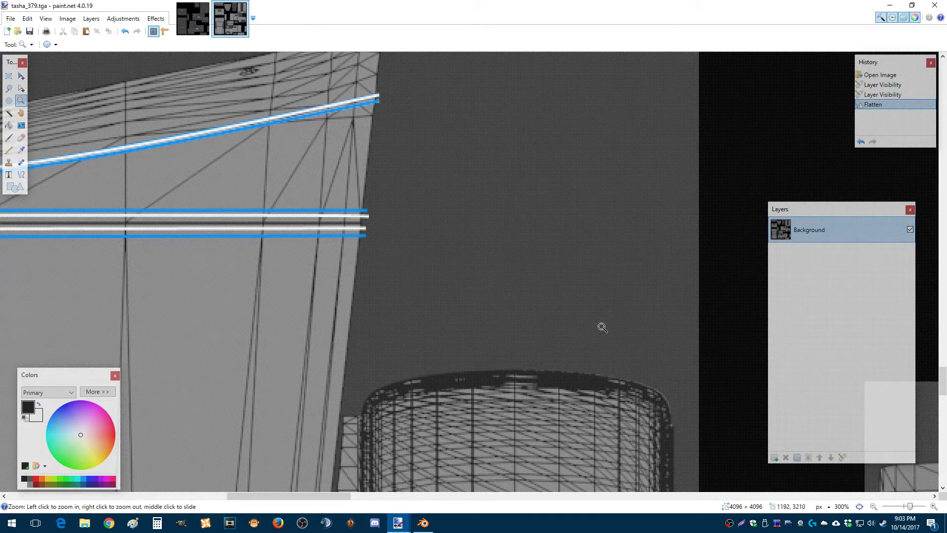
pyautogui.click(28, 20)
pyautogui.click(32, 31)
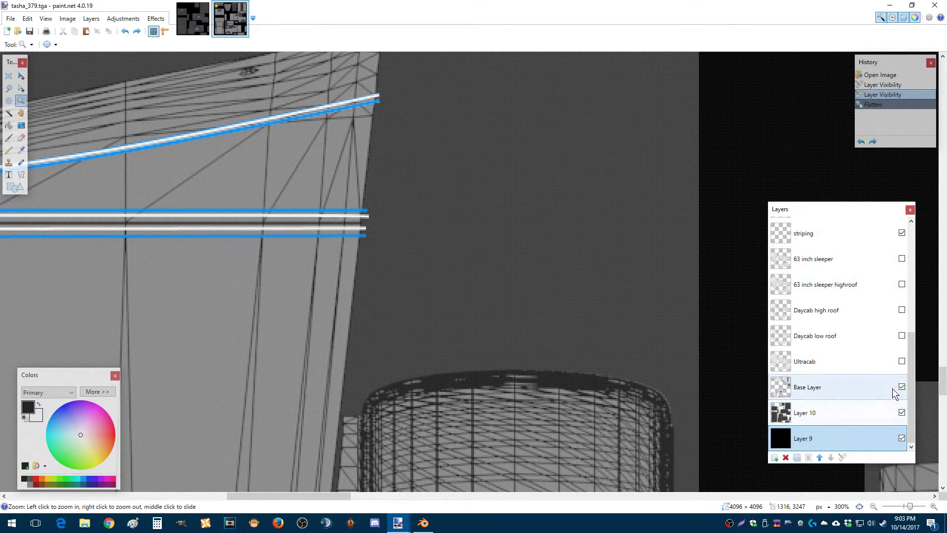
# Hide the Base Layer and 36 inch sleeper template layers
pyautogui.click(901, 388)
pyautogui.scroll(5, 863, 385)
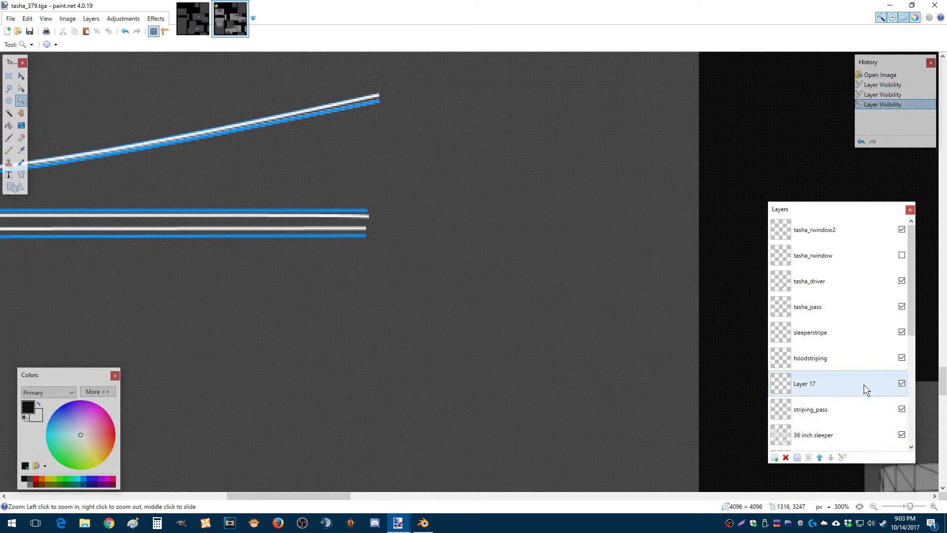
pyautogui.click(901, 435)
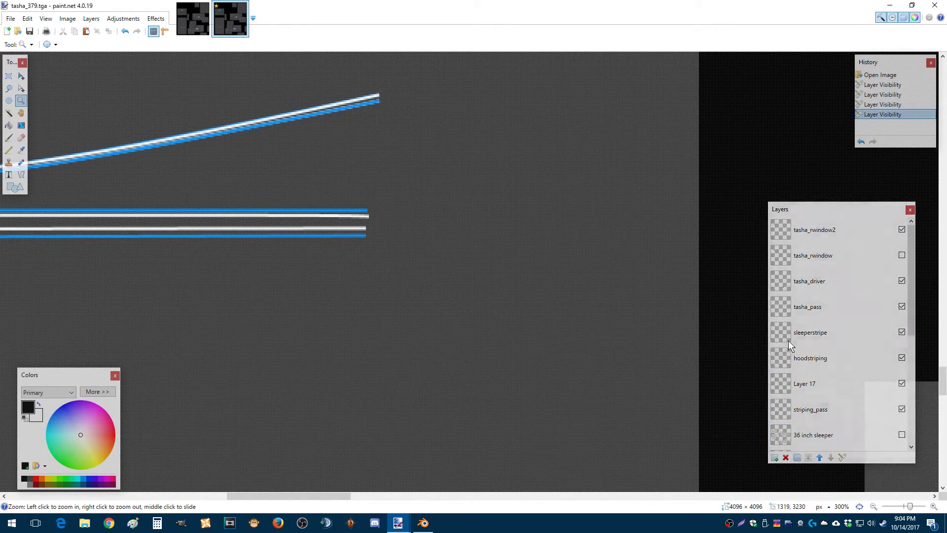
# Save the image as a flattened TGA over the existing tasha_379.tga in peterbilt_389v2, with auto-detect bit depth and RLE compression
pyautogui.click(11, 18)
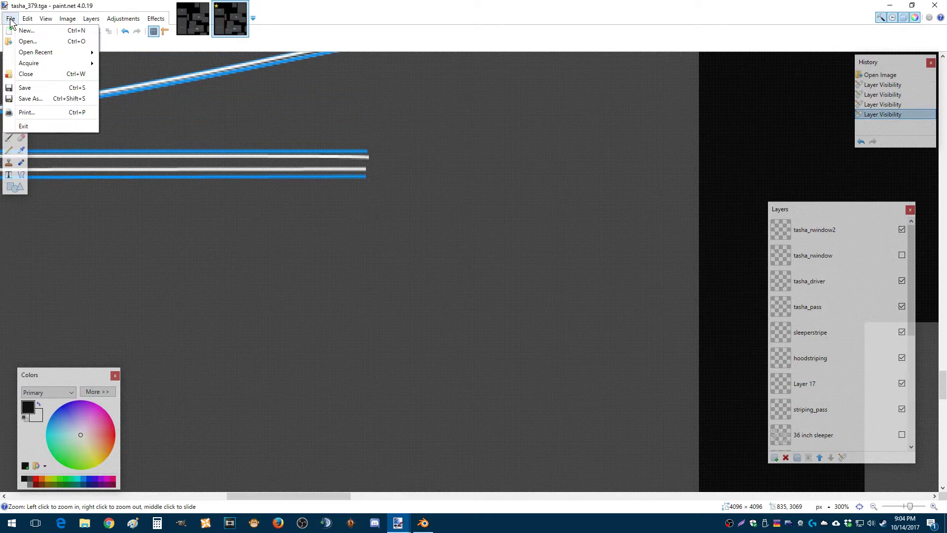
pyautogui.click(30, 98)
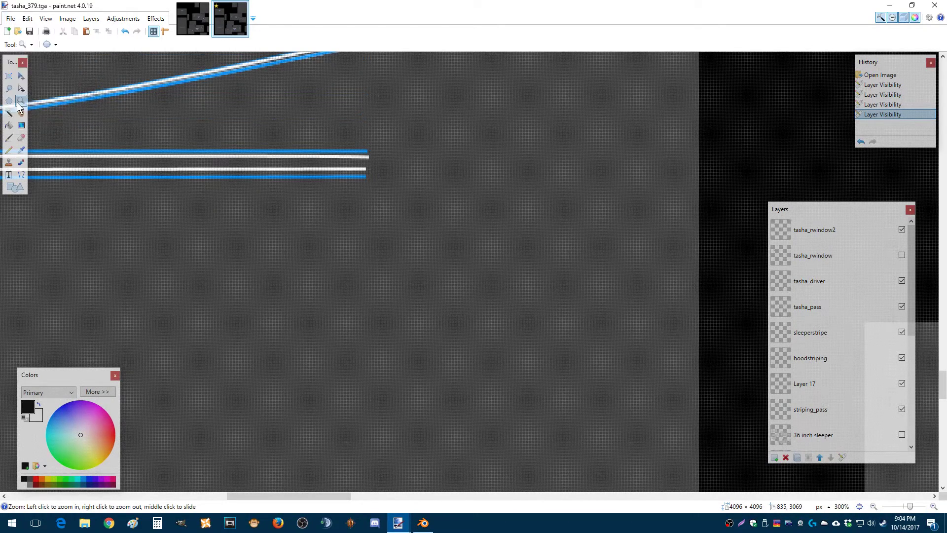
pyautogui.click(157, 314)
pyautogui.click(94, 367)
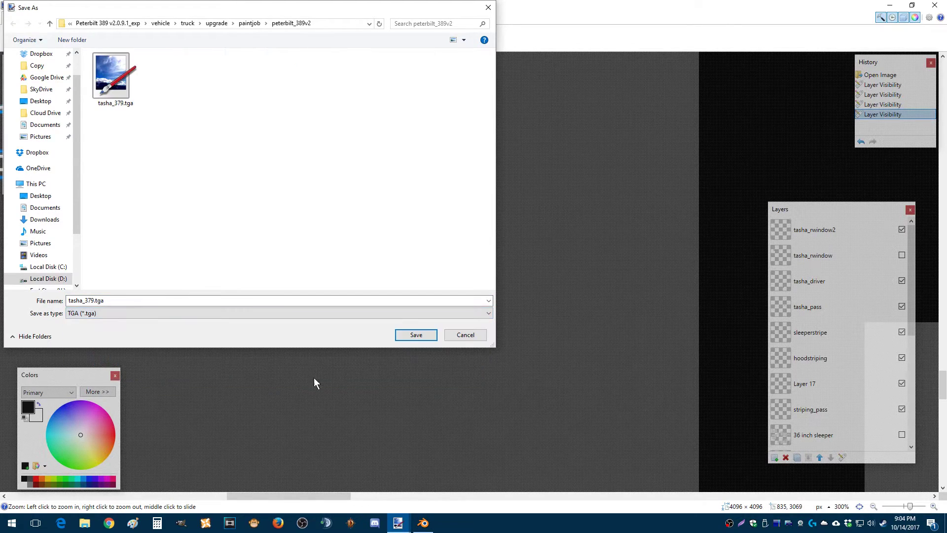
pyautogui.click(418, 337)
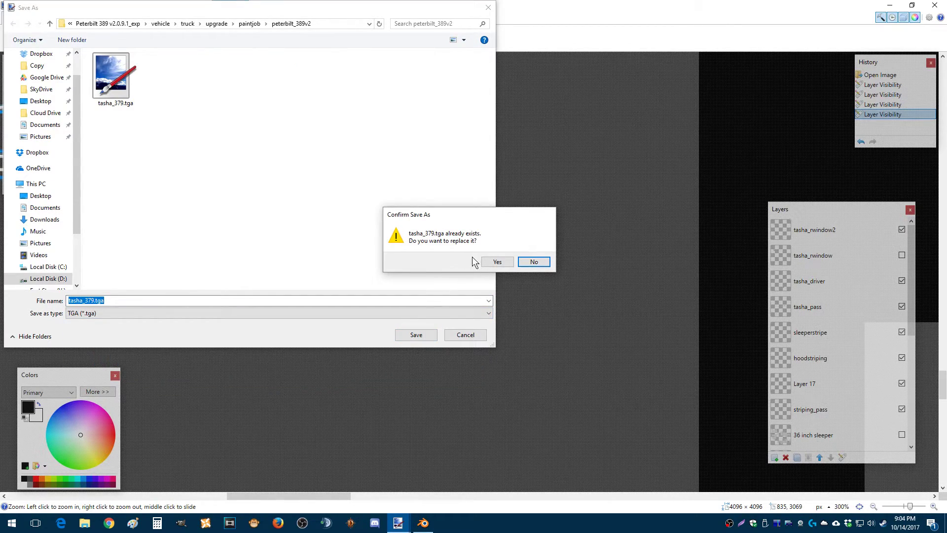
pyautogui.click(496, 262)
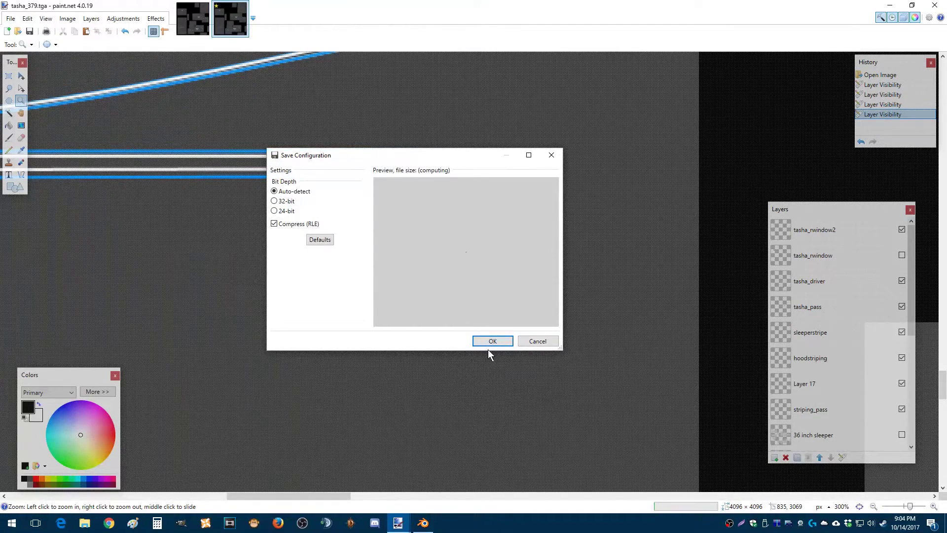
pyautogui.click(493, 341)
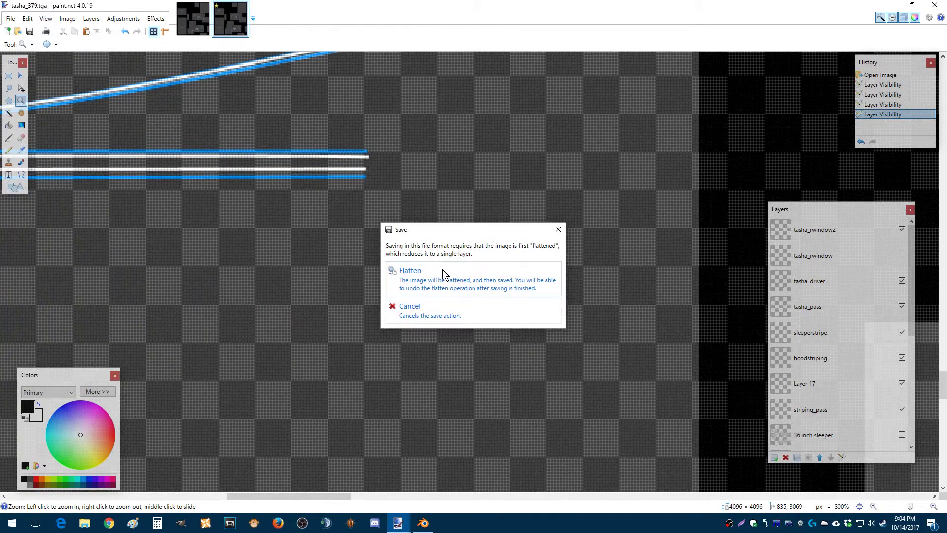
pyautogui.click(443, 269)
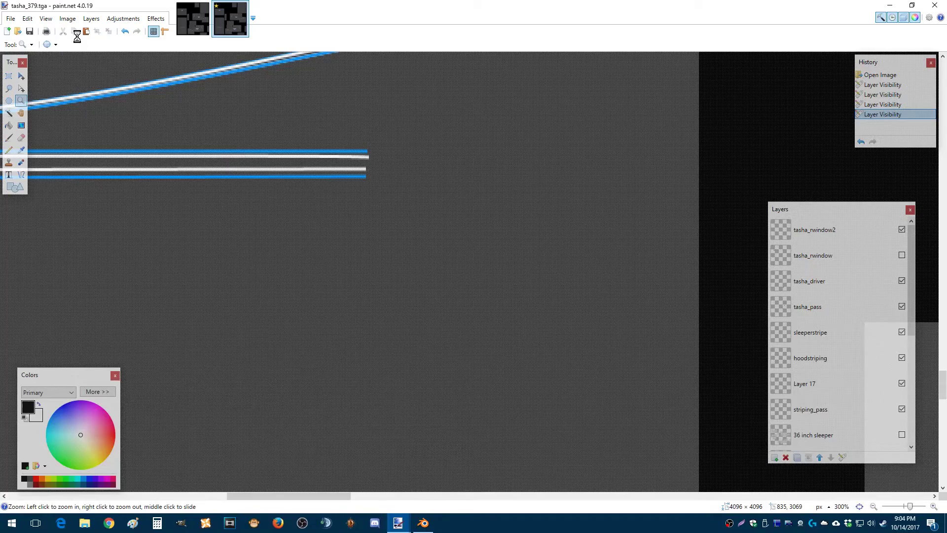